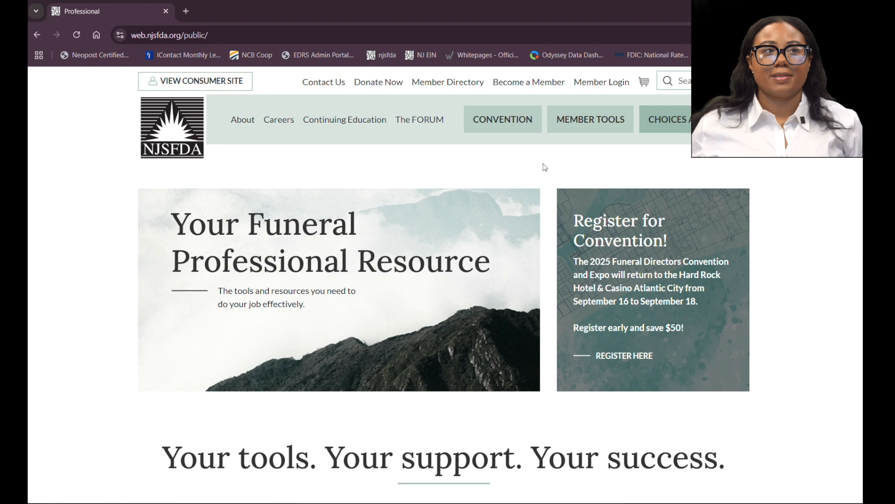
Step: Sign in to the member portal with the account username and password
left_click(614, 82)
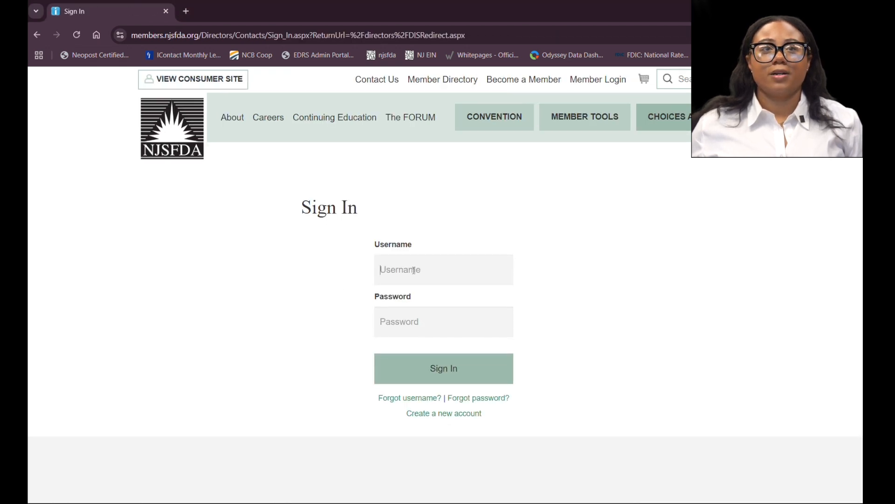
type("Anytown")
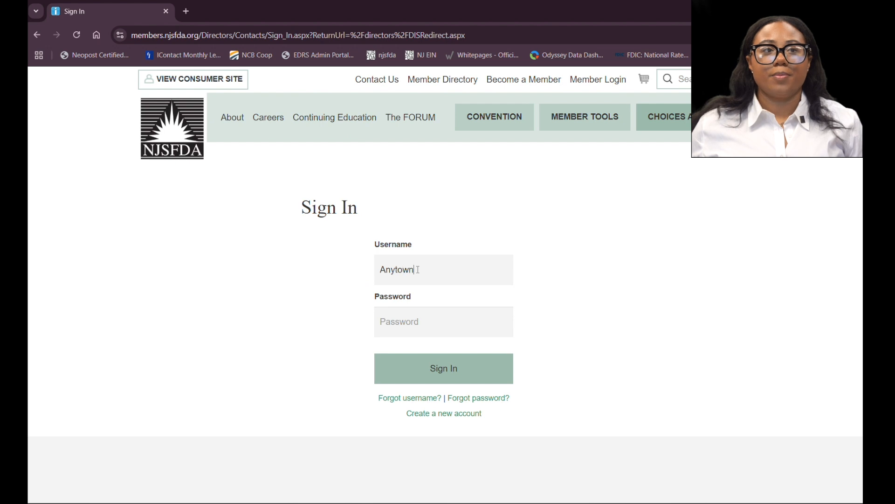
key("Tab")
type("•••")
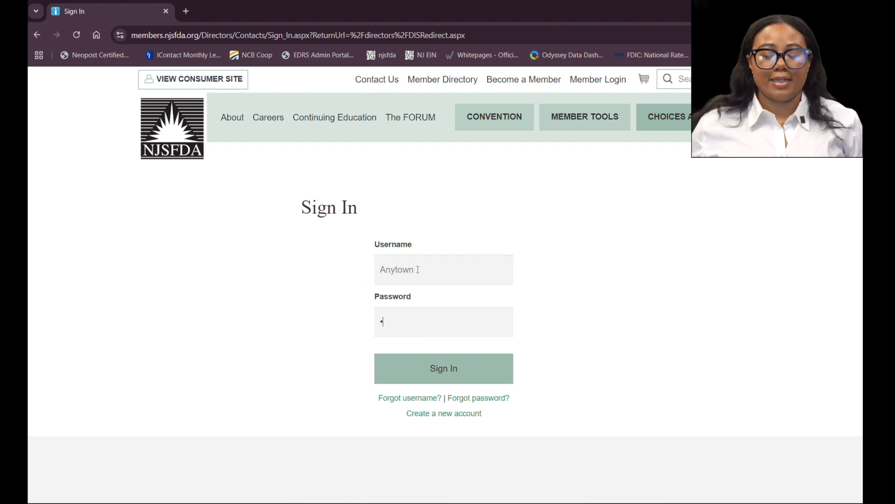
type("•••")
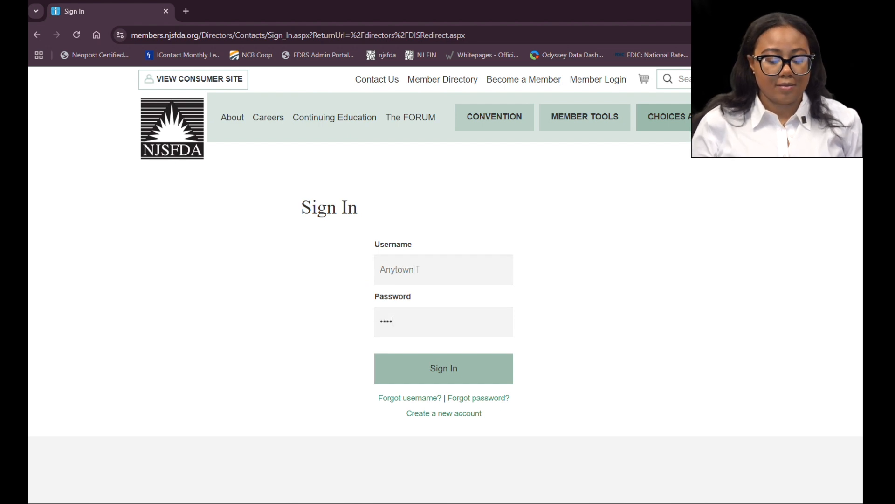
type("•")
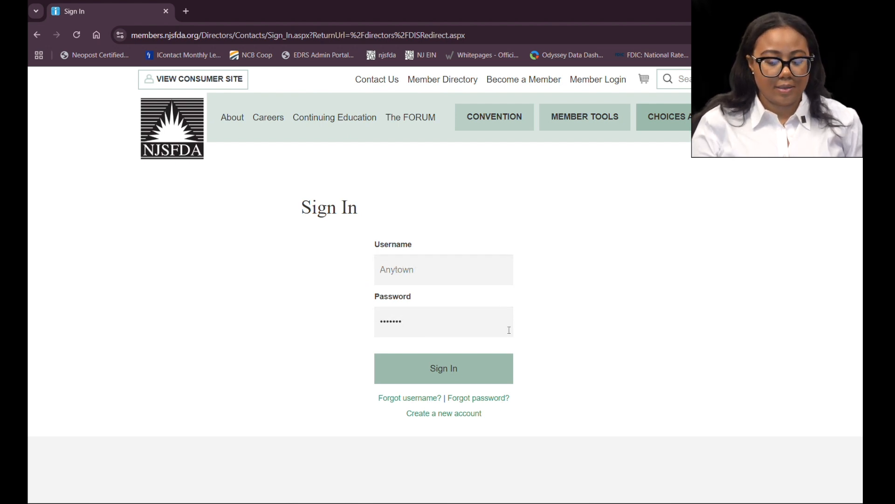
left_click(484, 365)
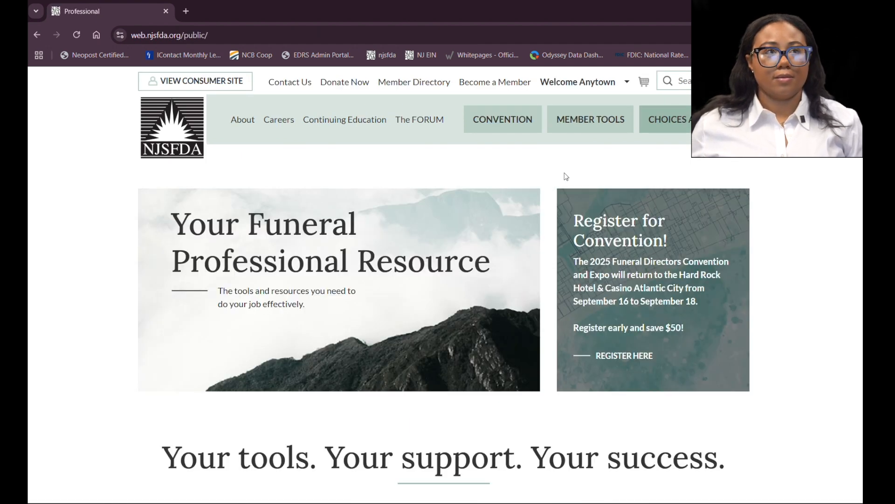
Step: Open the CHOICES Account Picklist and switch the company to 101421 Anytown Funeral Home
left_click(686, 122)
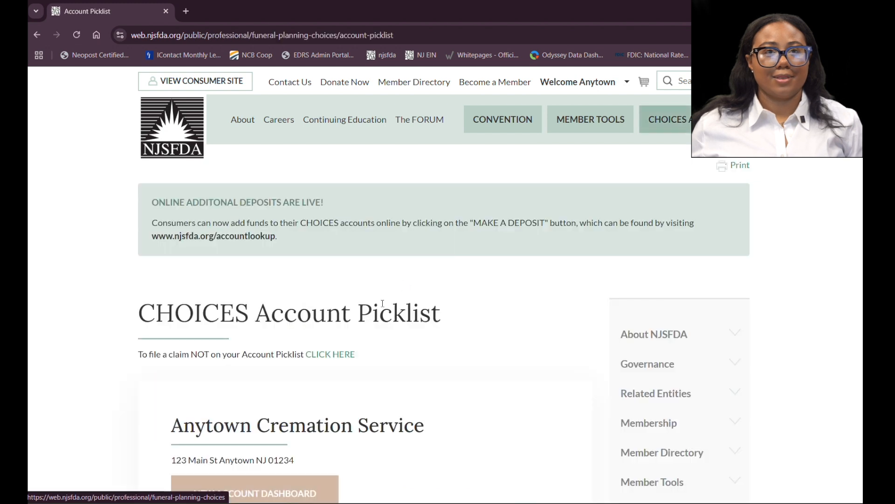
scroll(382, 298, "down", 4)
scroll(386, 295, "down", 1)
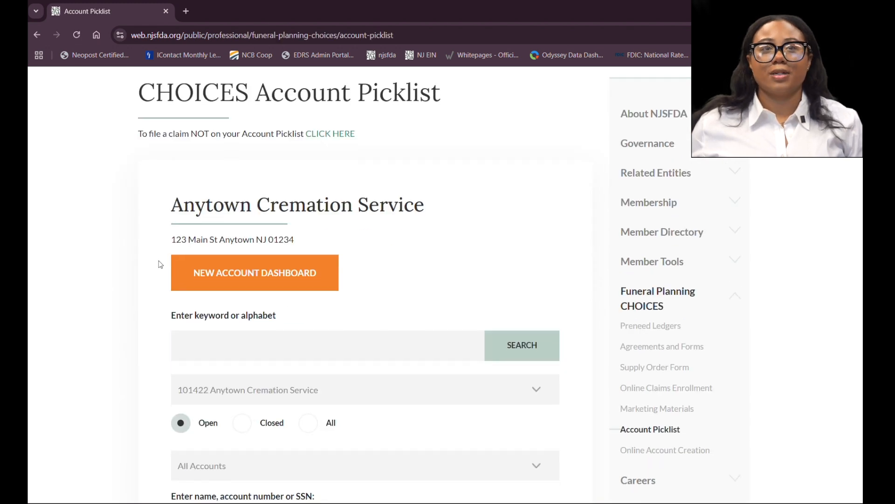
scroll(298, 279, "down", 1)
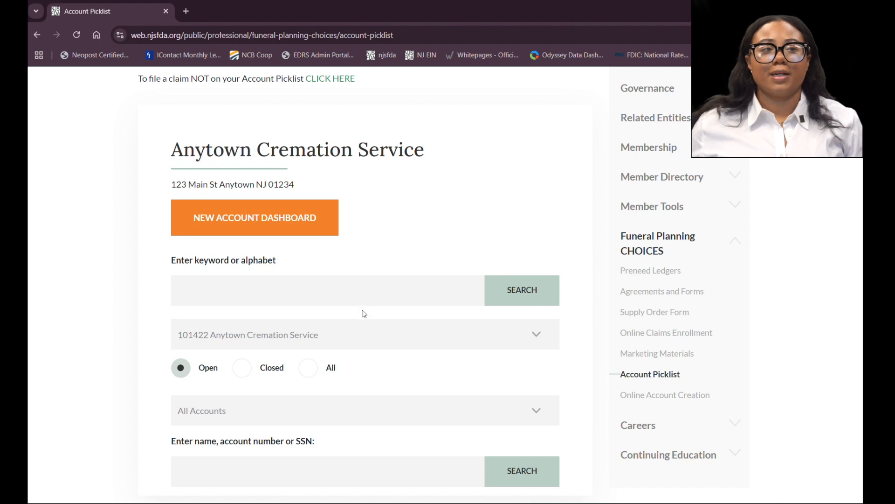
left_click(387, 337)
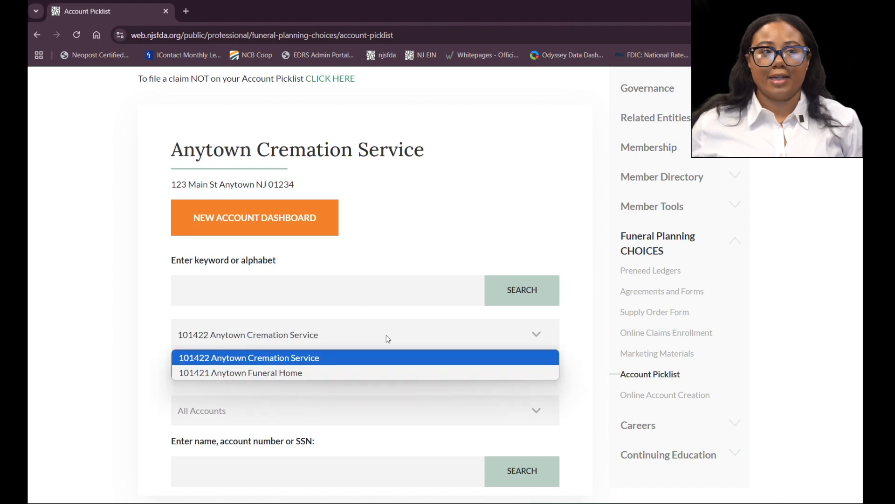
left_click(320, 376)
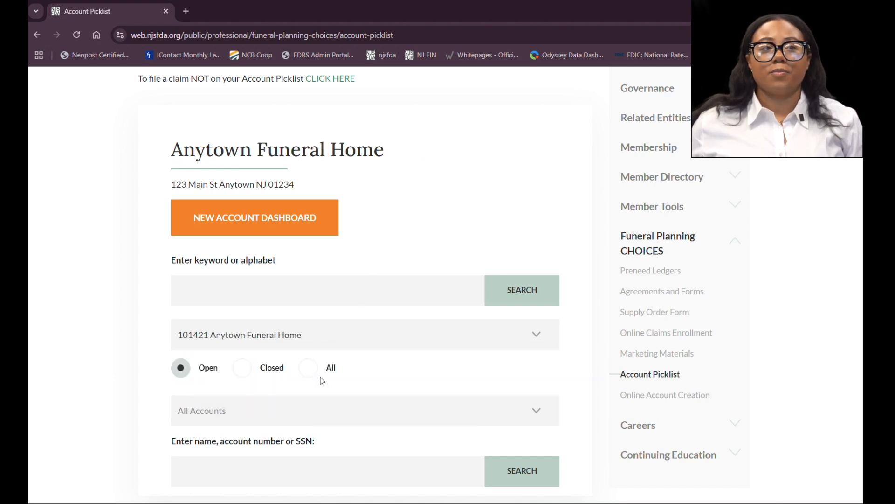
Step: Open the new account dashboard and review the submitted contracts list before returning to the dashboard
left_click(265, 221)
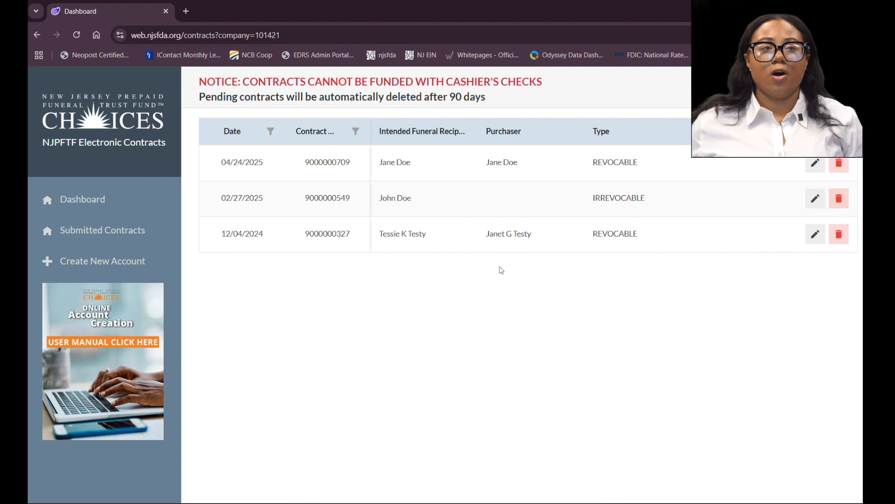
left_click(95, 233)
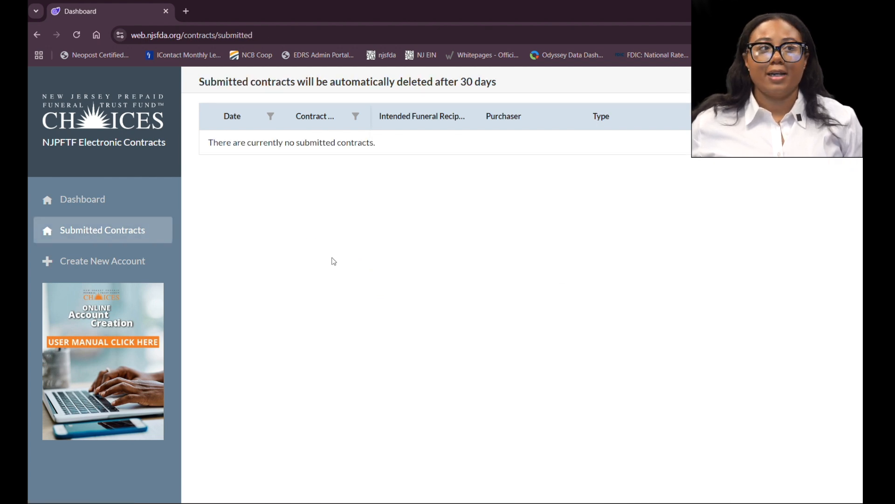
left_click(95, 200)
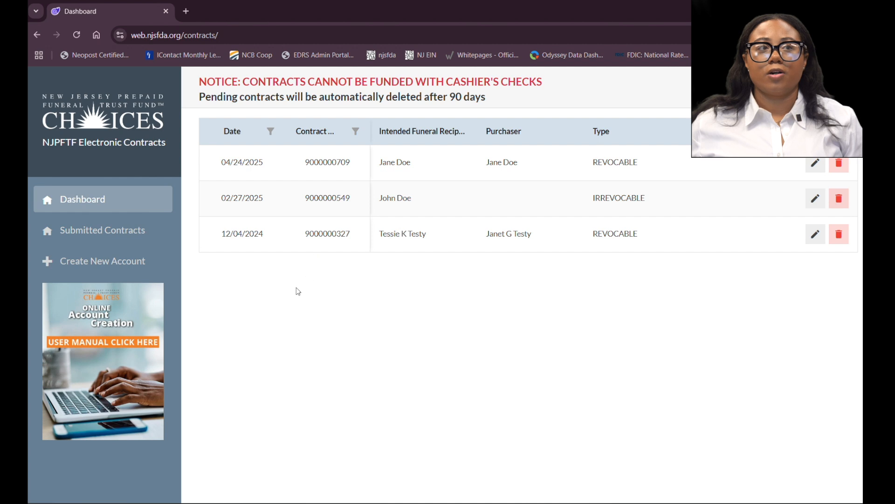
Step: Start a new funeral planning account and choose the Revocable plan type
left_click(59, 264)
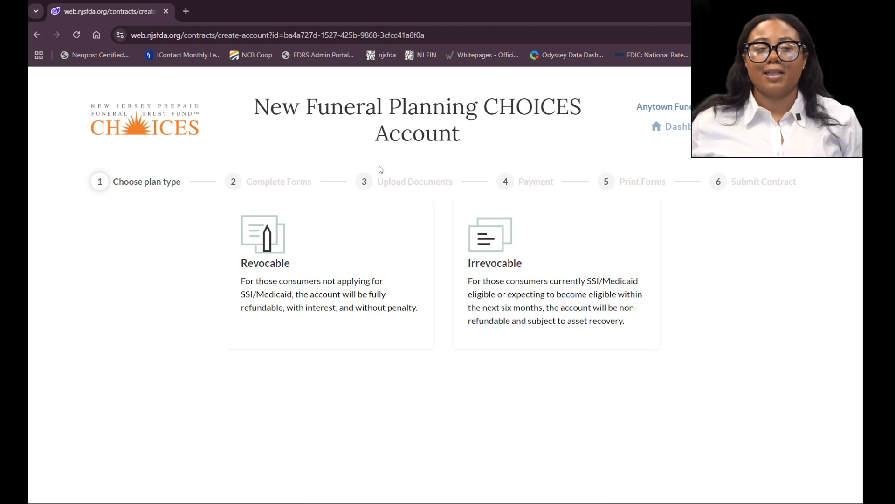
left_click(338, 229)
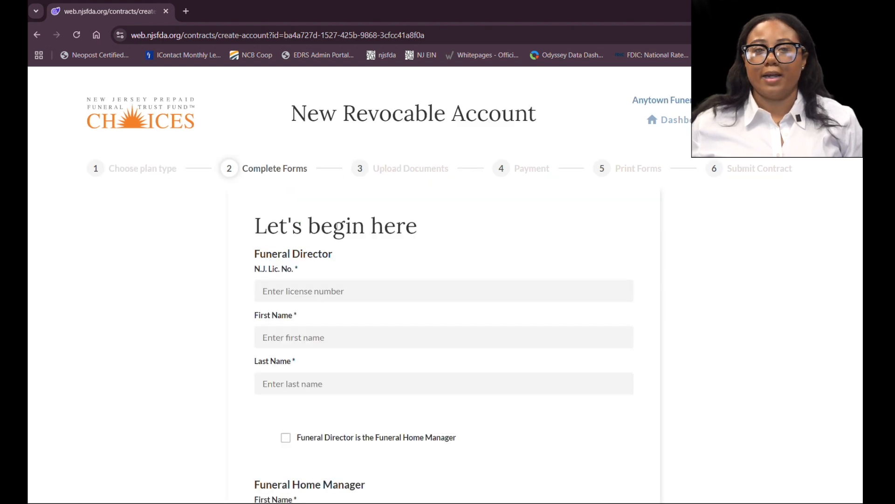
scroll(304, 214, "down", 3)
scroll(303, 214, "up", 1)
Step: Fill in the funeral director's N.J. licence number and first and last name
left_click(304, 237)
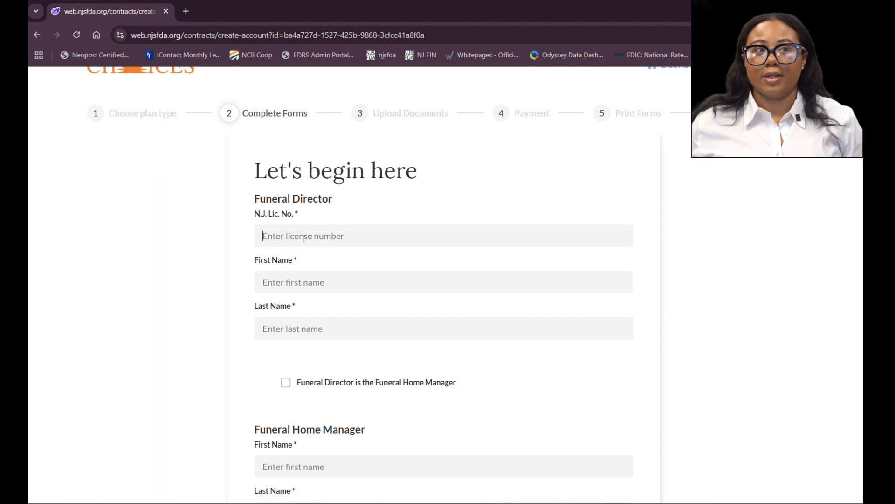
type("1234")
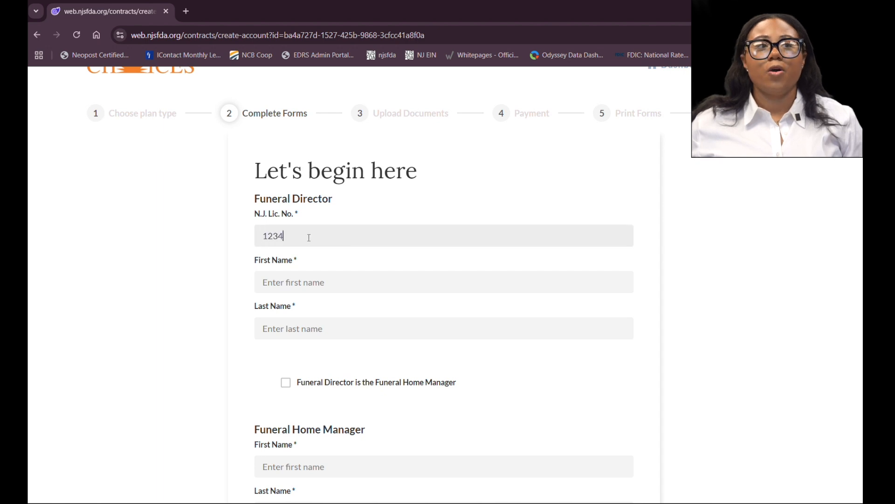
left_click(312, 280)
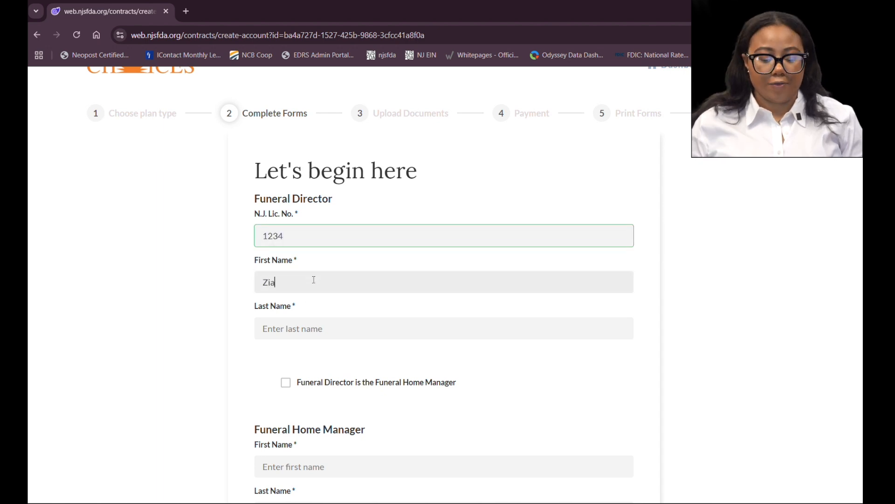
key("Tab")
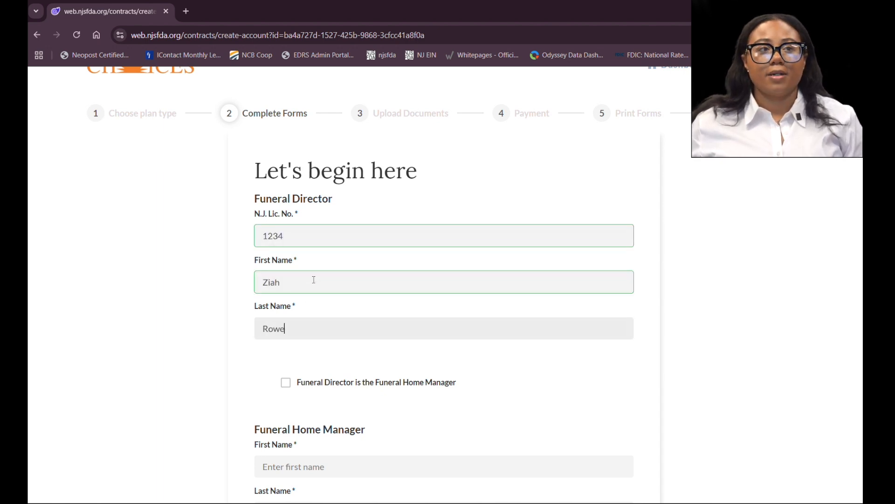
Step: Mark the funeral director as the funeral home manager
scroll(288, 266, "down", 2)
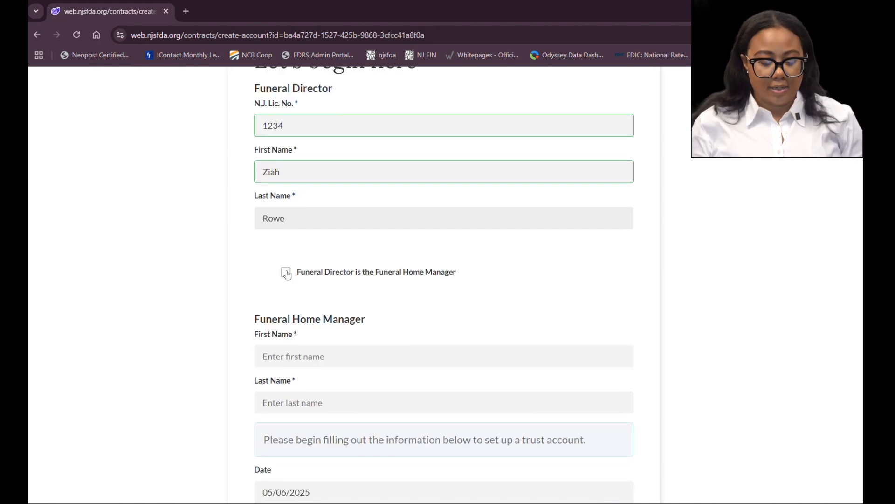
left_click(286, 274)
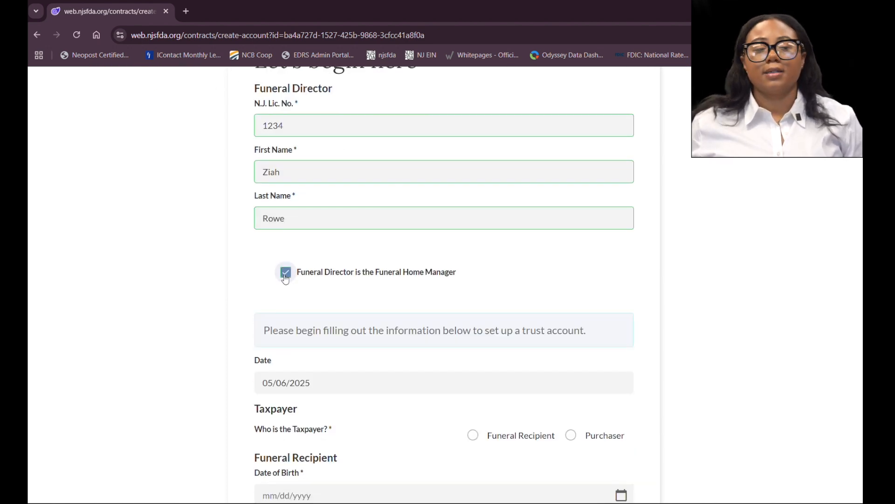
left_click(285, 275)
scroll(284, 243, "down", 2)
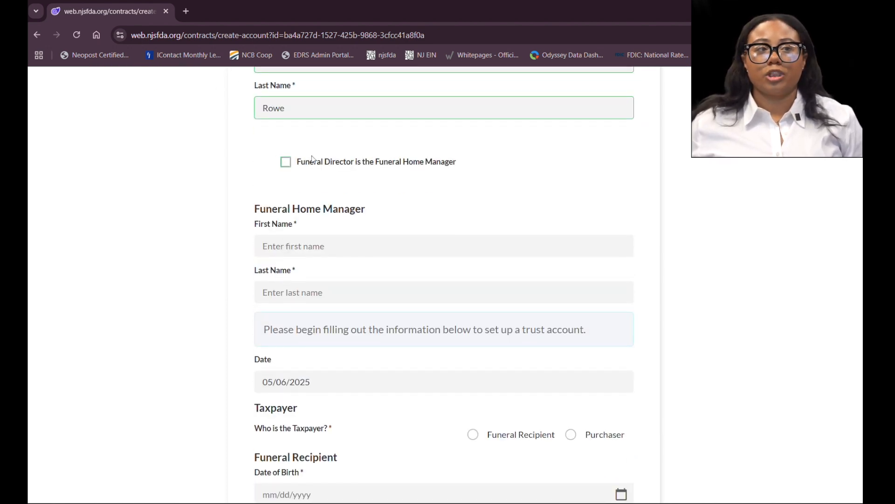
left_click(285, 161)
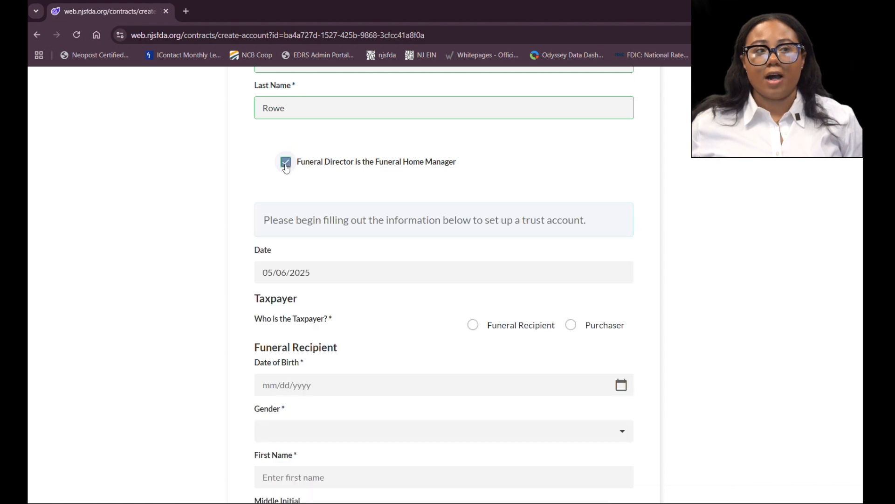
Step: Set the taxpayer to the Funeral Recipient
scroll(291, 170, "down", 2)
scroll(291, 170, "down", 2)
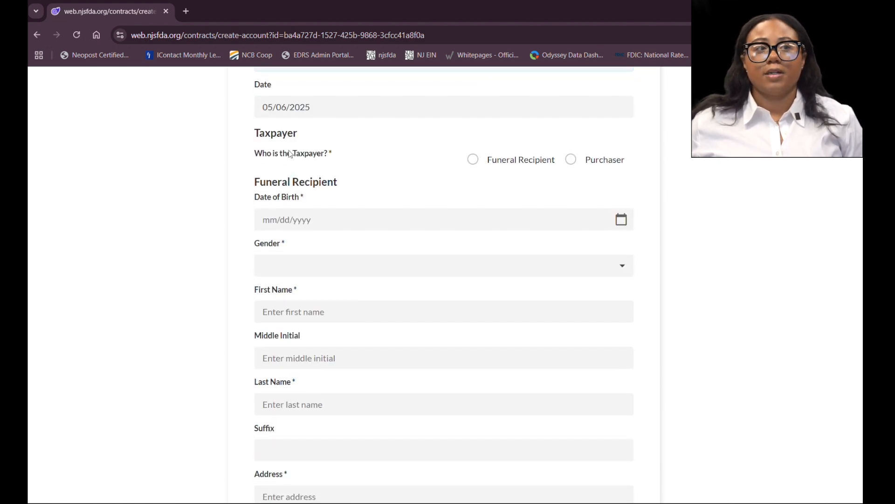
left_click(474, 161)
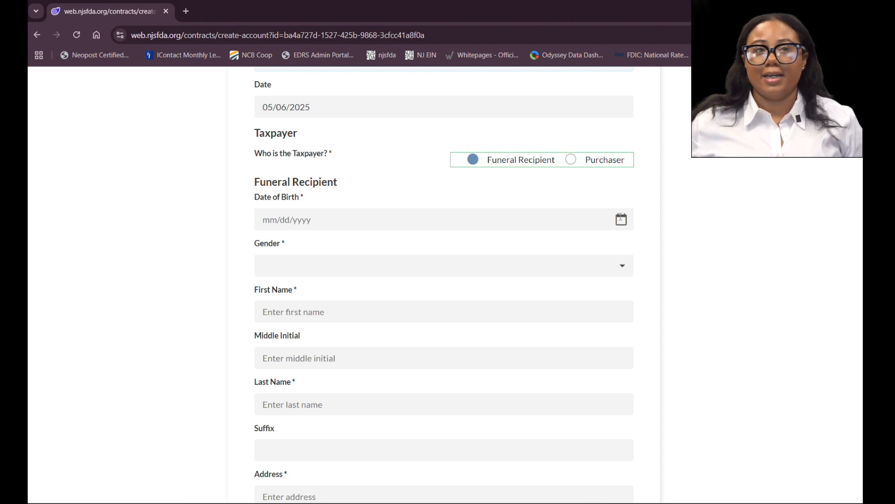
Step: Enter the funeral recipient's date of birth in mm/dd/yyyy format
left_click(286, 219)
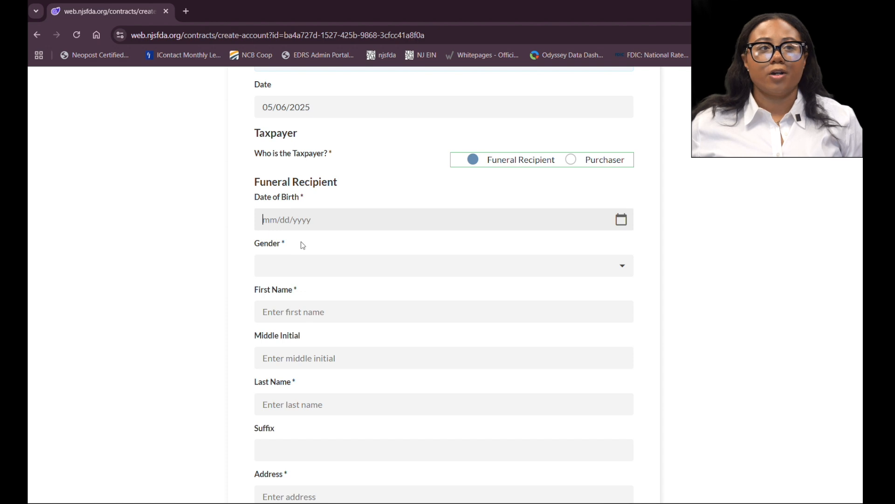
type("0709199")
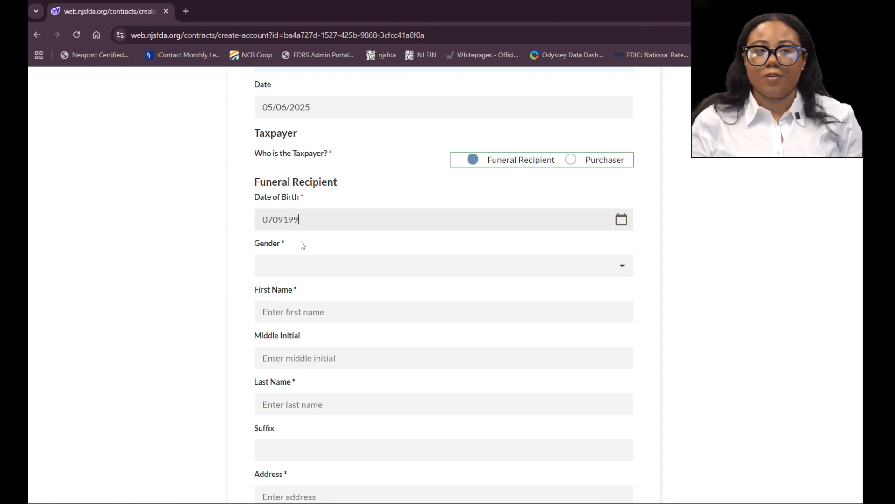
key("BackSpace")
key("BackSpace")
key("BackSpace")
key("BackSpace")
key("BackSpace")
type("/09/1999")
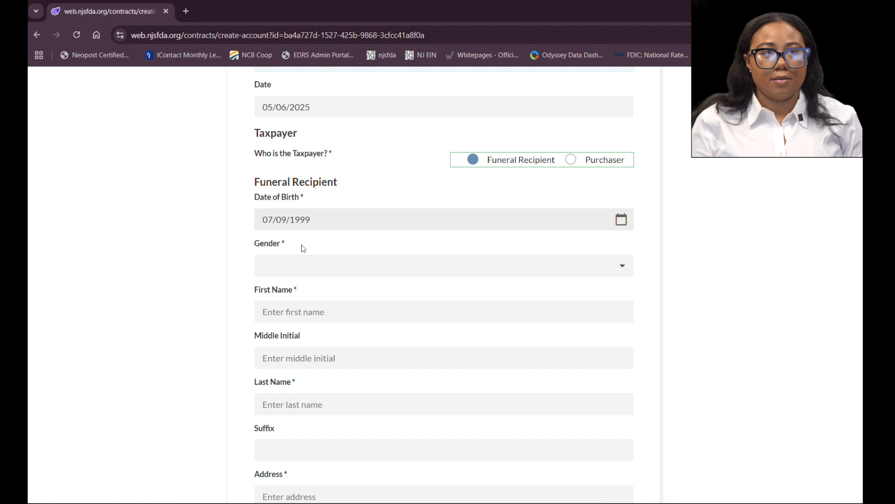
Step: Set the recipient's gender to Female and enter the recipient's first and last name
left_click(326, 267)
left_click(295, 316)
key("Tab")
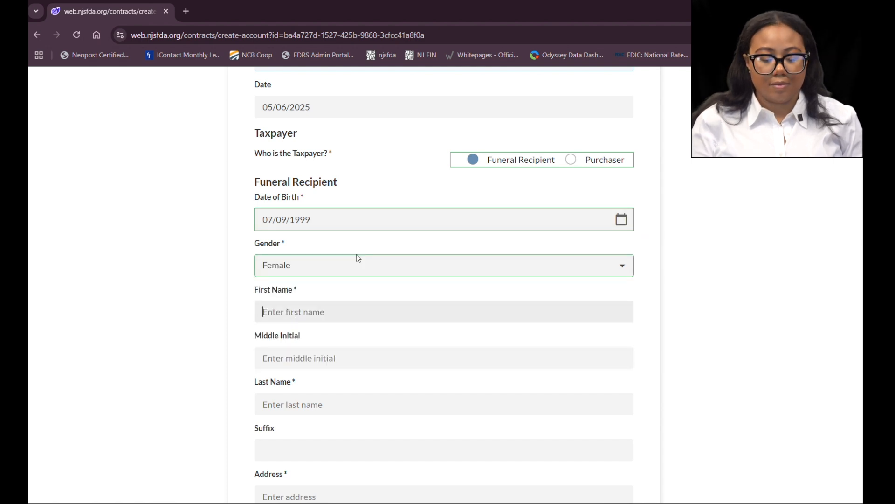
type("Jane")
key("Tab")
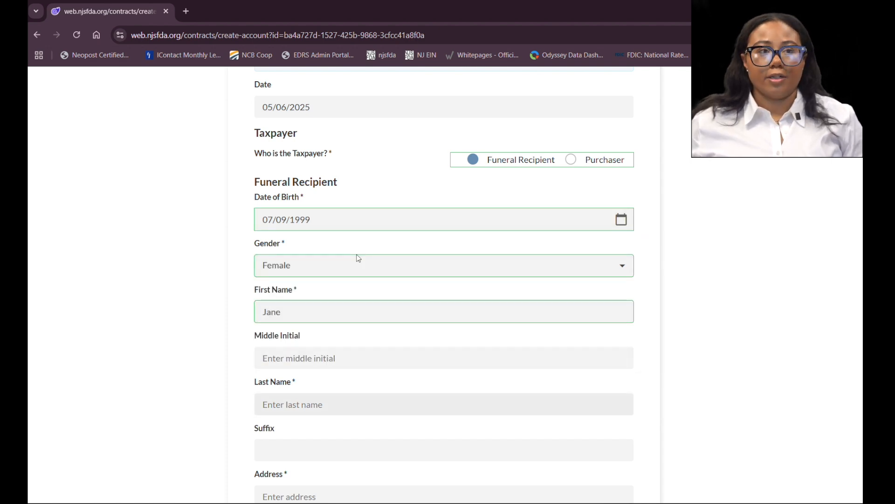
key("Tab")
type("Doew")
key("BackSpace")
Step: Enter the recipient's street address and move on to the city field
scroll(358, 258, "down", 4)
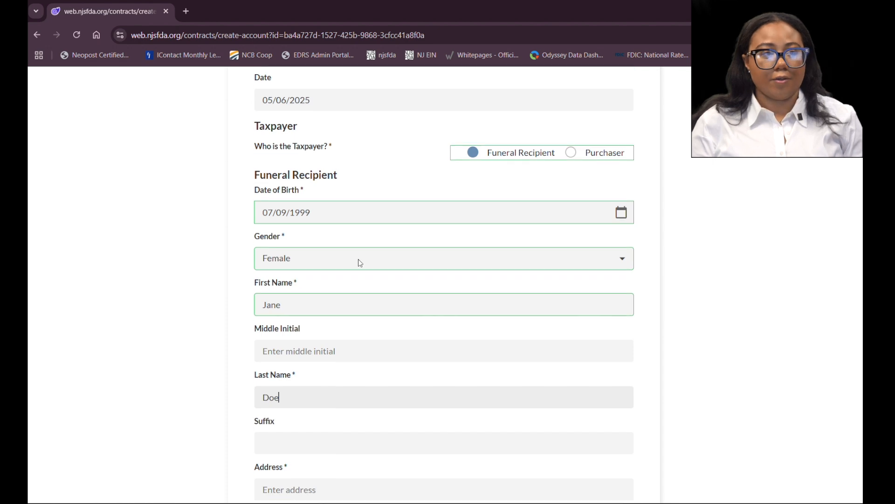
left_click(289, 335)
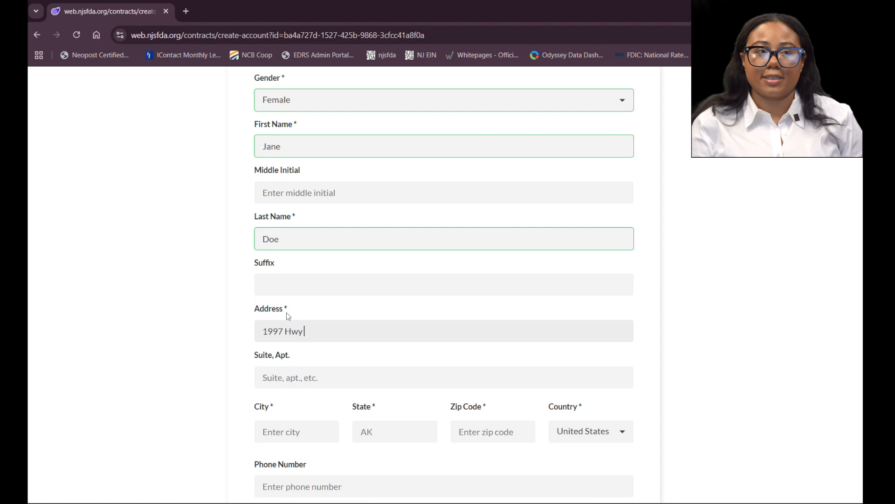
type("34 S")
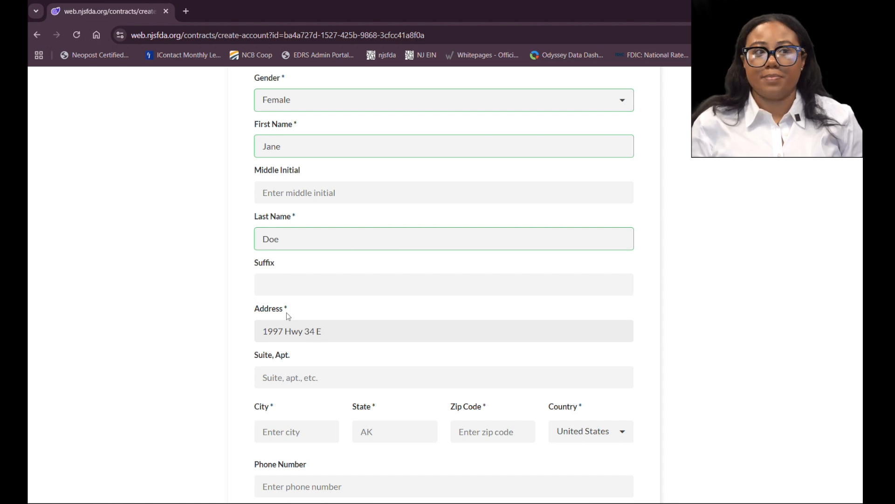
key("Tab")
Step: Enter Wall as the recipient's city, NJ as the state and 07719 as the zip code
key("Tab")
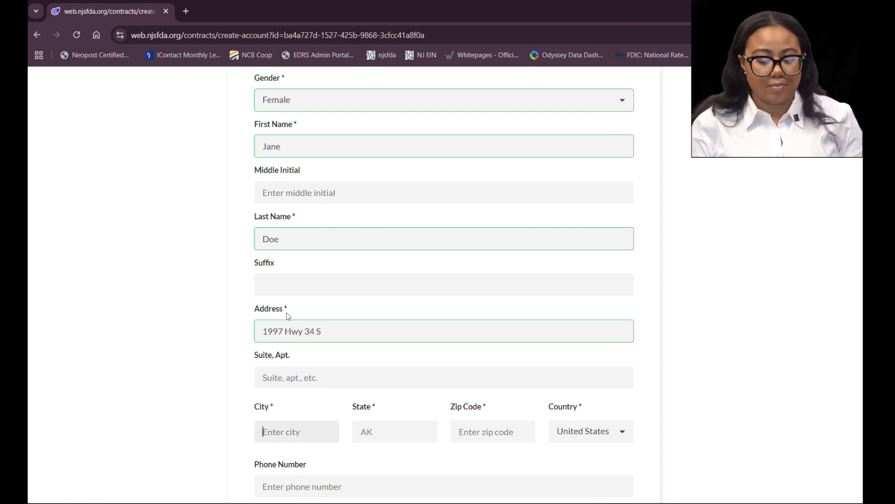
type("Wall")
key("Tab")
type("NJ")
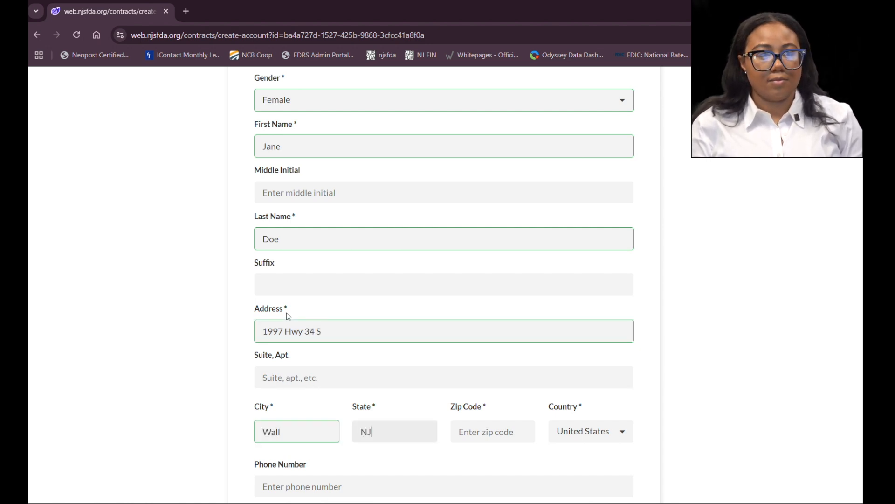
key("Tab")
type("0771")
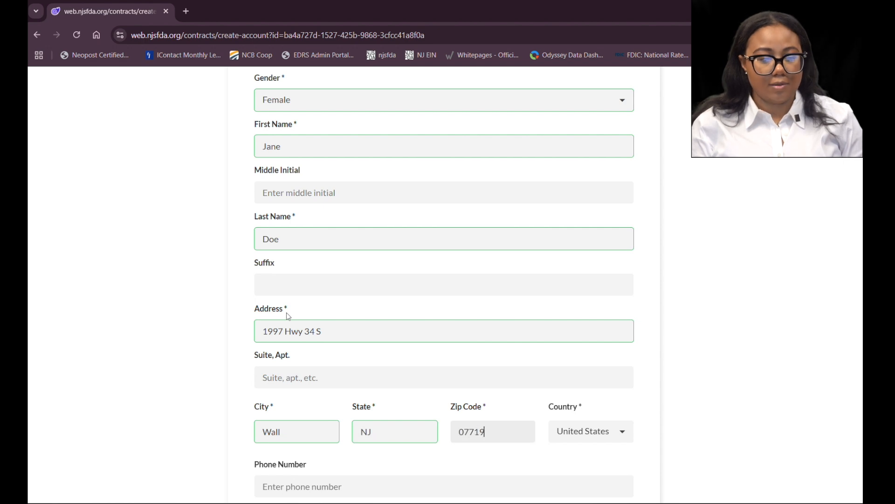
Step: Fill in the recipient's phone number and e-mail address
scroll(299, 314, "down", 4)
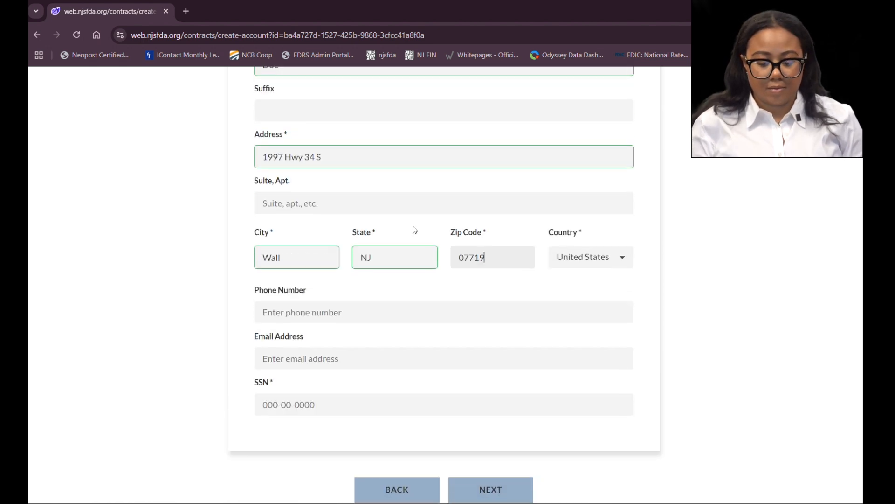
left_click(348, 313)
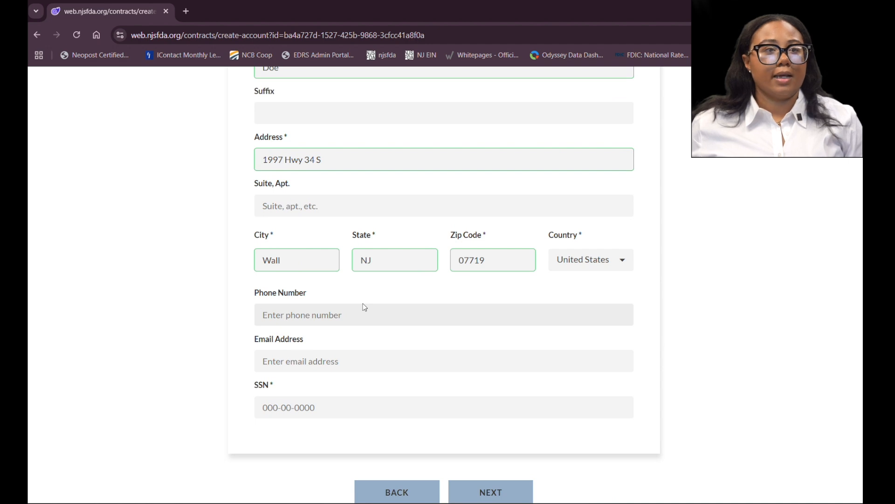
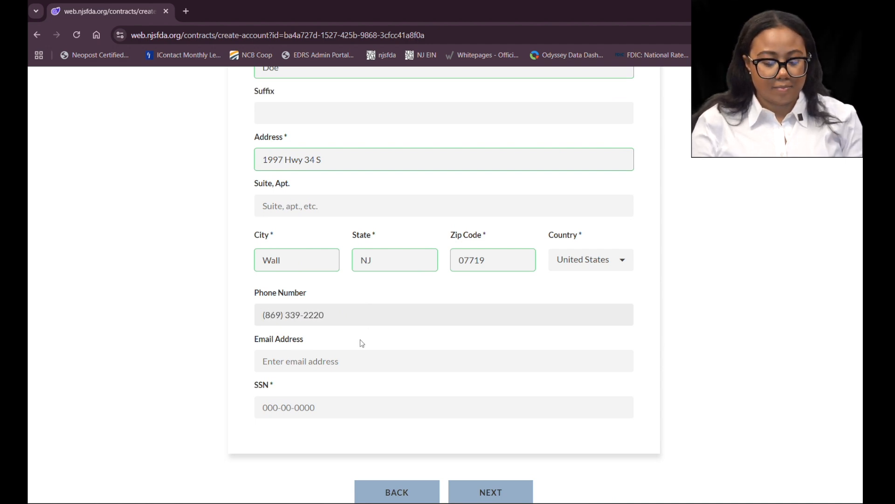
left_click(324, 361)
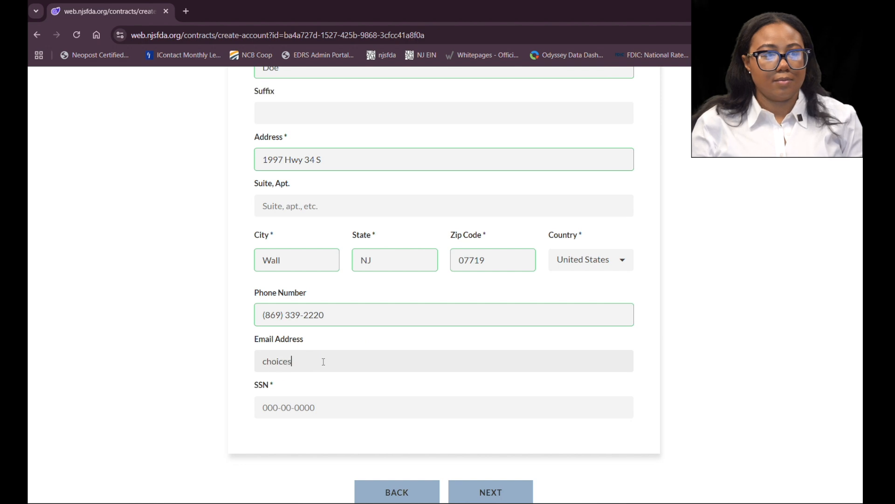
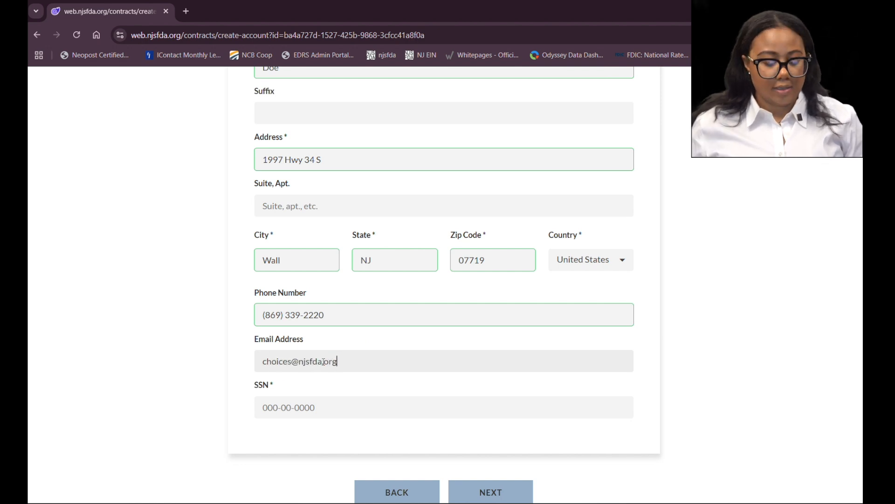
Step: Try to advance to the next form page
left_click(266, 407)
scroll(266, 407, "down", 1)
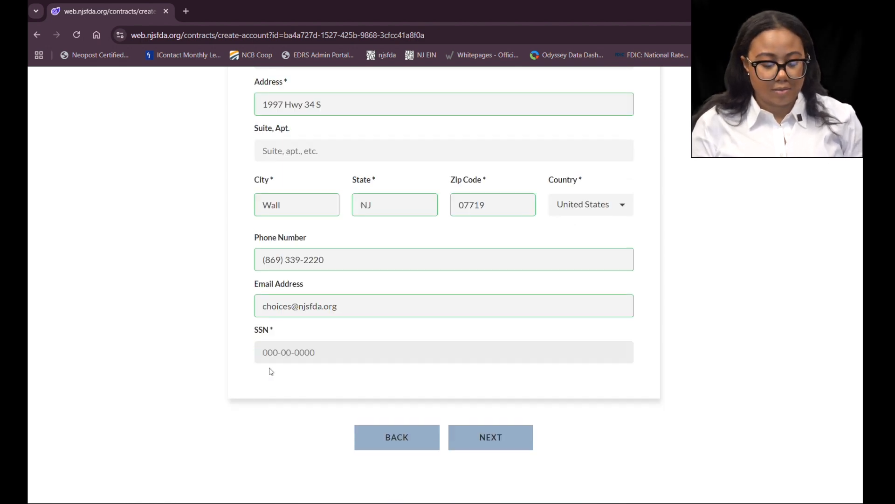
scroll(274, 343, "up", 1)
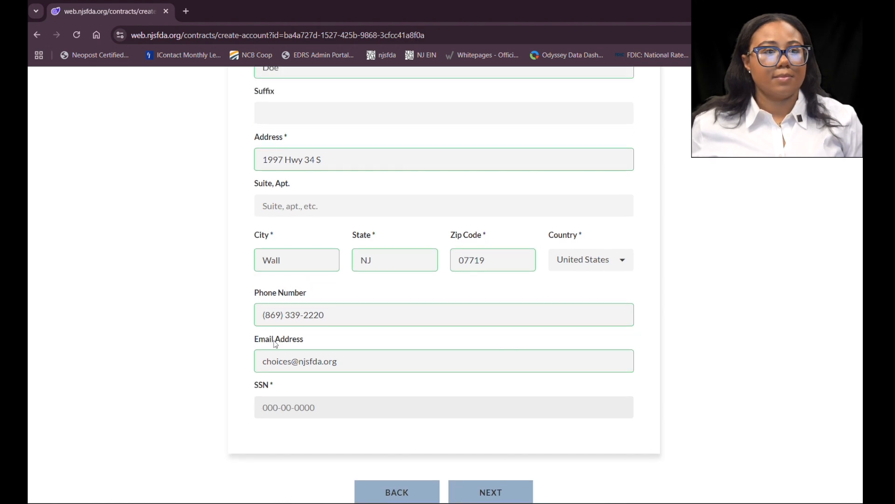
scroll(276, 328, "down", 1)
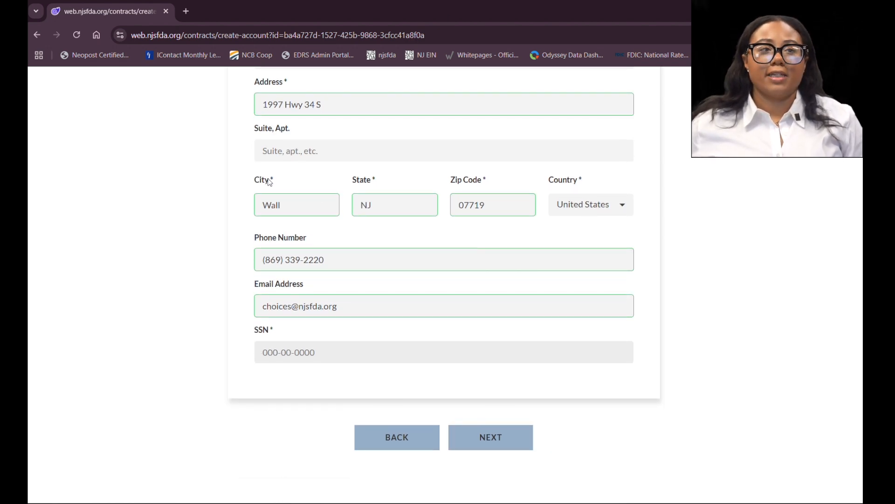
left_click(507, 437)
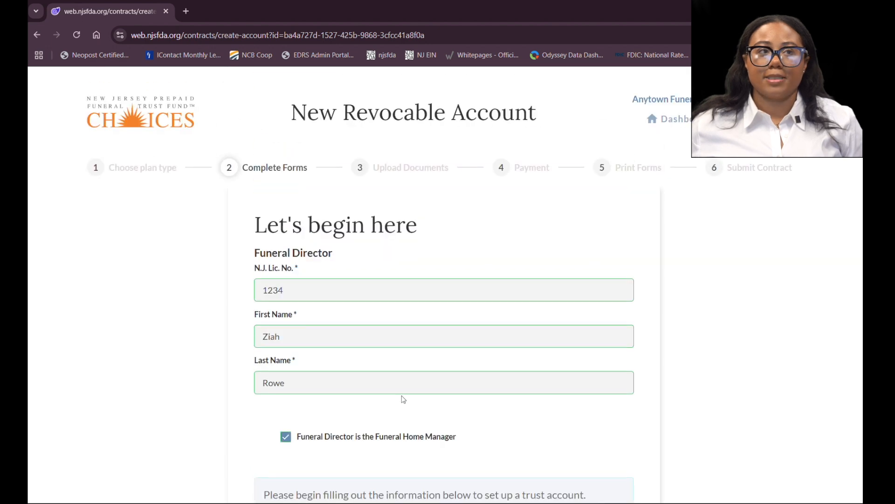
Step: Enter the recipient's Social Security number and continue to the Purchaser page
scroll(404, 394, "down", 15)
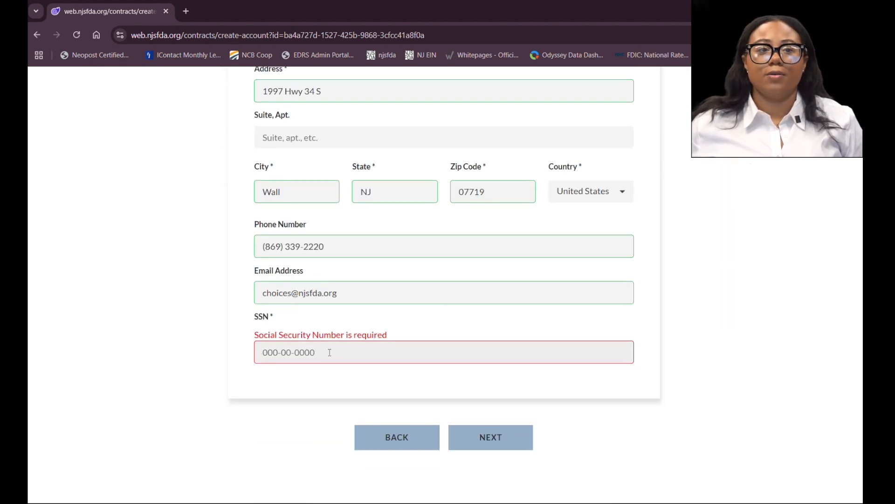
left_click(330, 352)
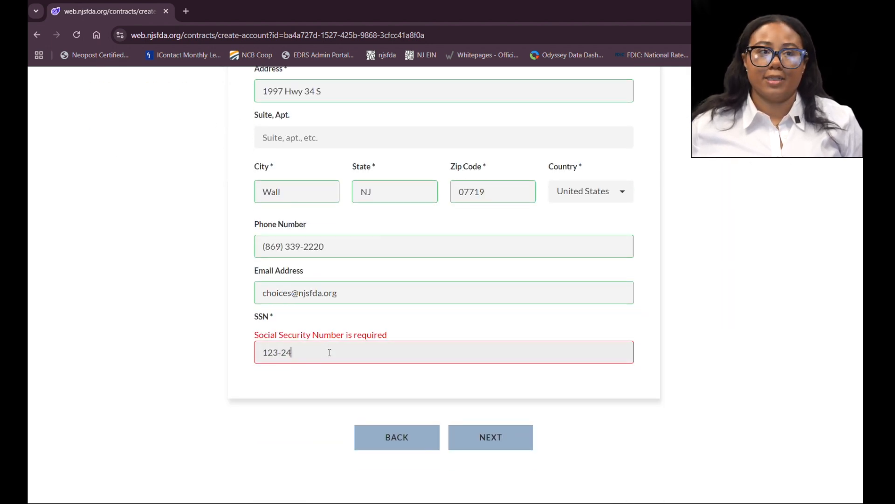
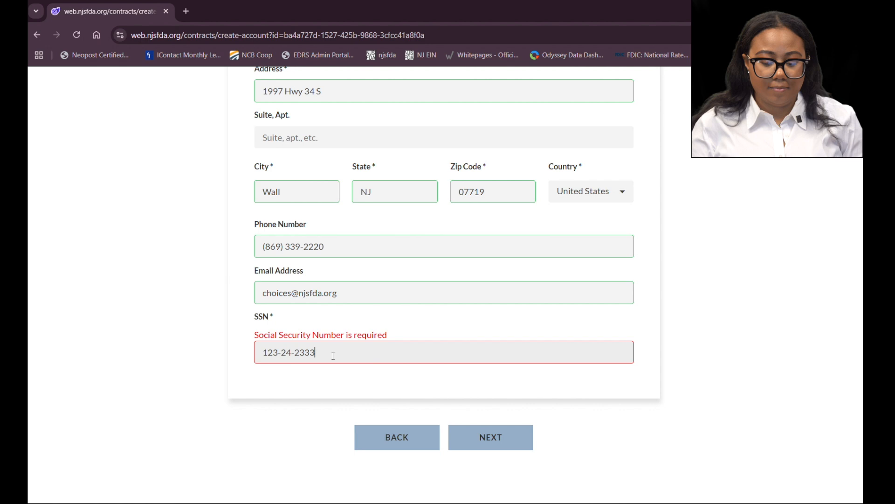
left_click(480, 438)
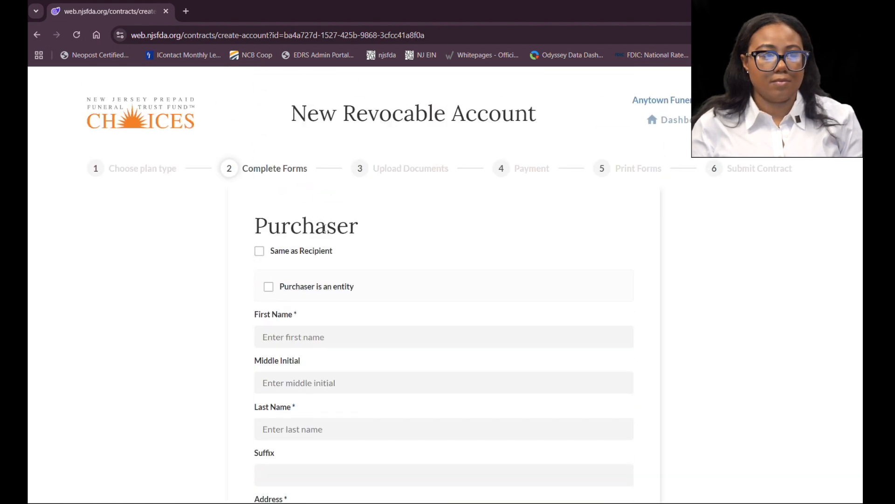
scroll(274, 222, "down", 1)
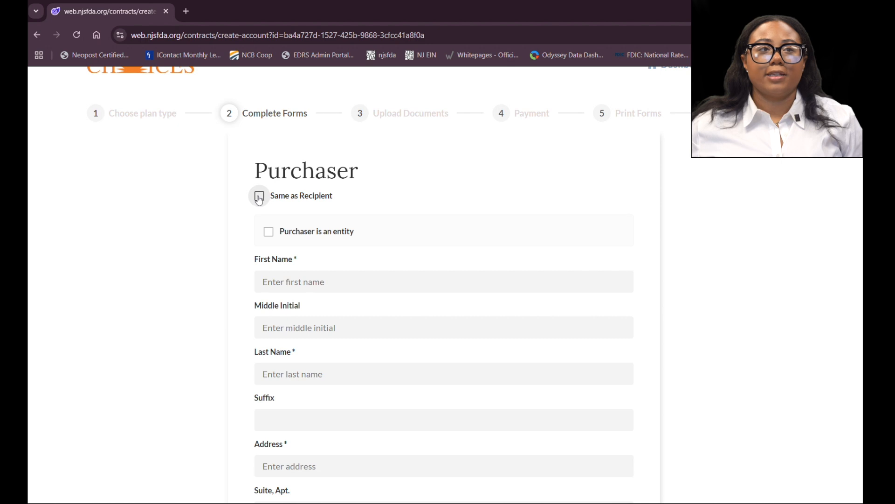
left_click(260, 198)
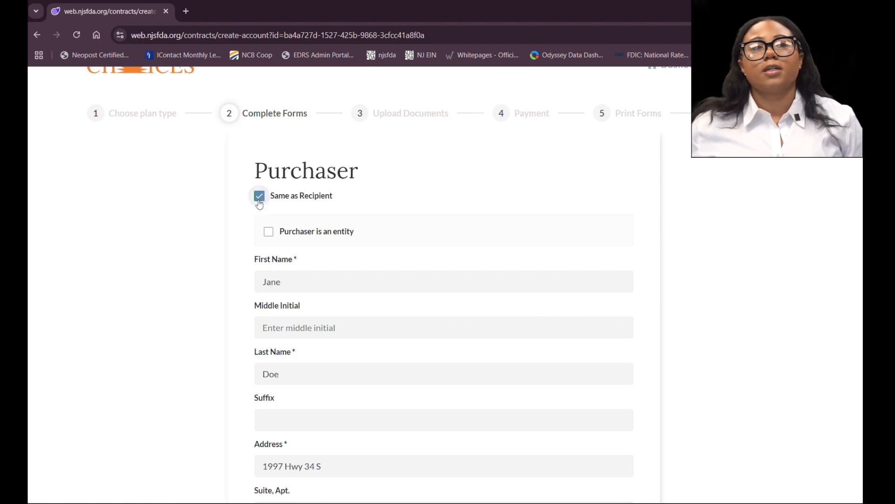
left_click(260, 200)
left_click(269, 233)
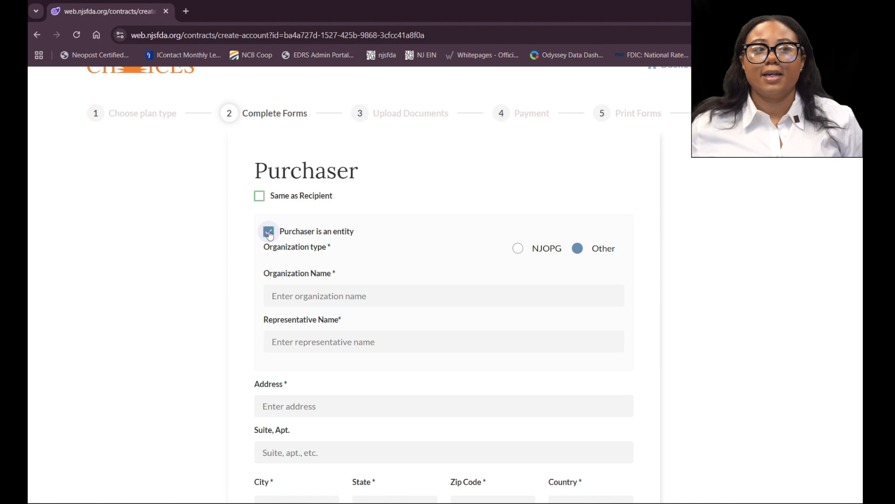
scroll(269, 234, "down", 1)
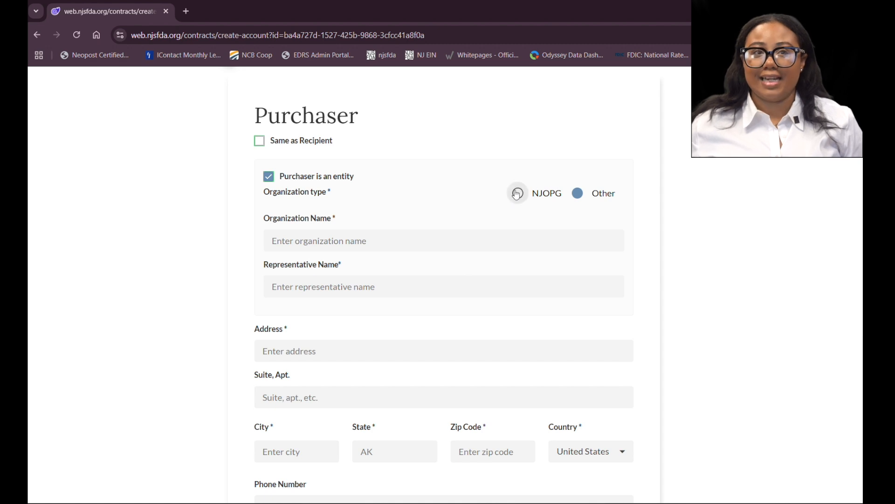
left_click(516, 193)
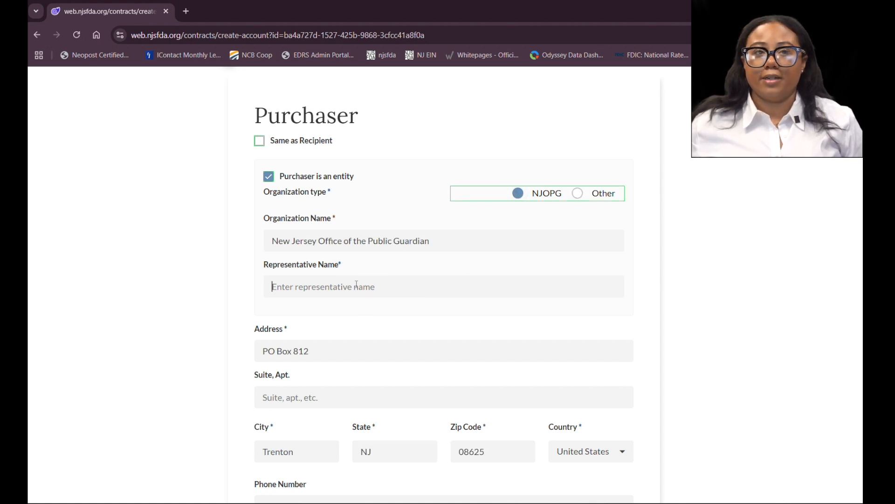
left_click(578, 194)
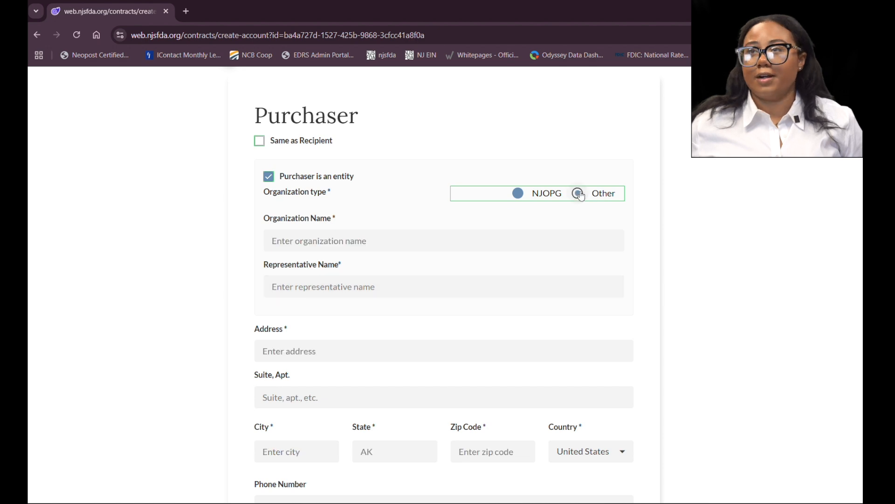
left_click(269, 176)
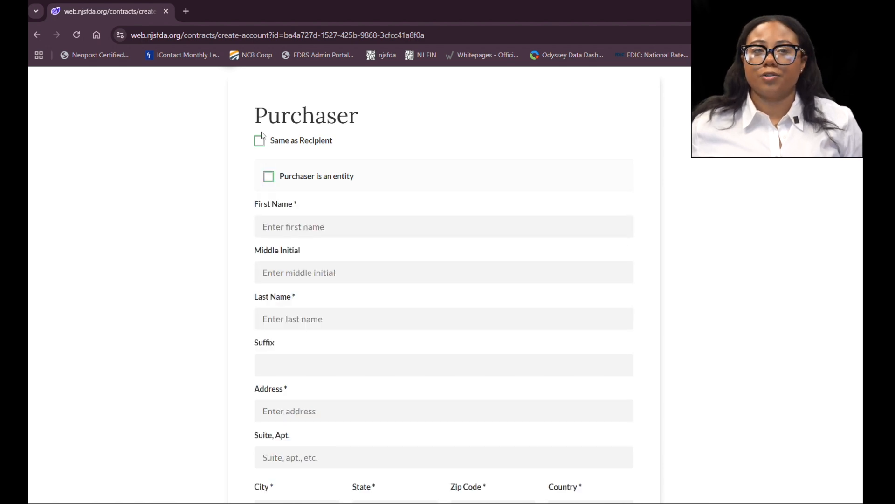
Step: Set the purchaser as the same as the recipient and replace the purchaser's address with a PO Box
left_click(259, 141)
scroll(286, 178, "down", 6)
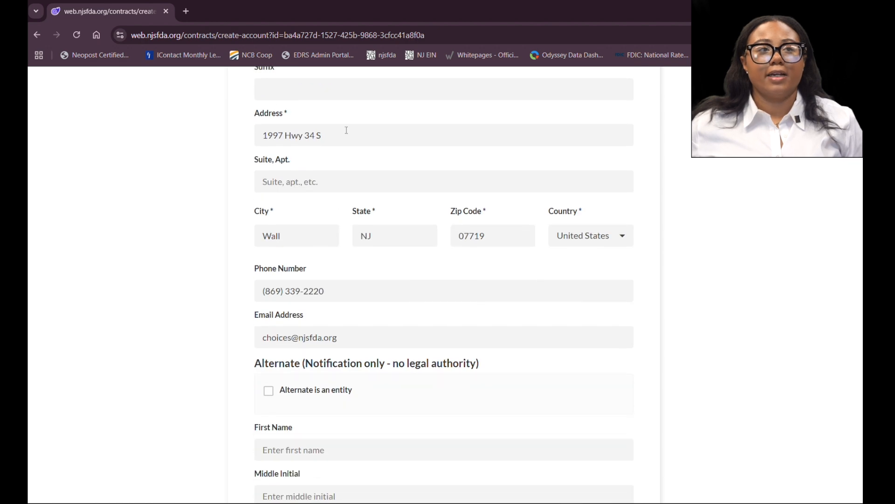
left_click_drag(343, 134, 180, 154)
type("PO bOx")
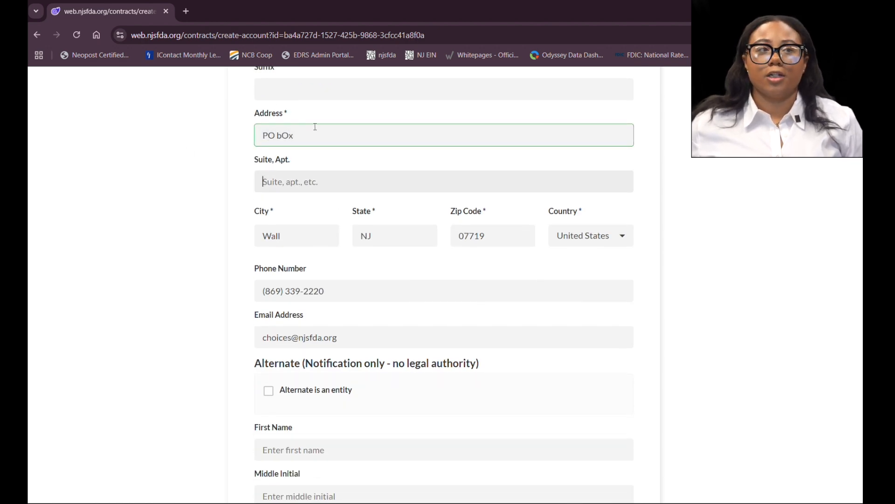
key("BackSpace")
key("BackSpace")
type("Box L")
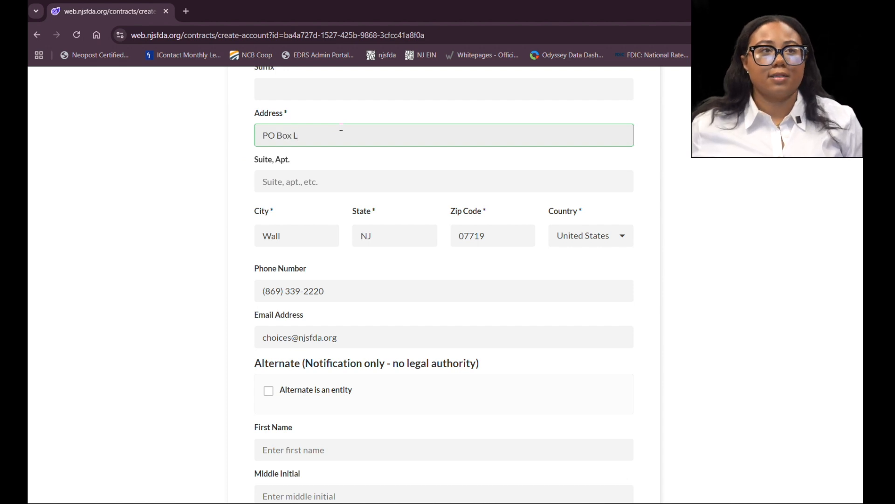
Step: Set the purchaser's city to Manasquan
scroll(358, 166, "down", 3)
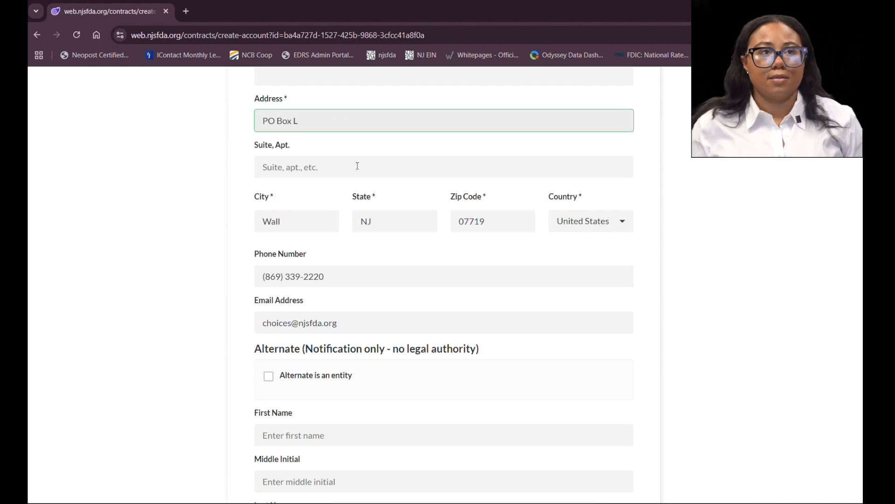
scroll(360, 124, "up", 1)
left_click_drag(304, 122, 165, 131)
type("Mana")
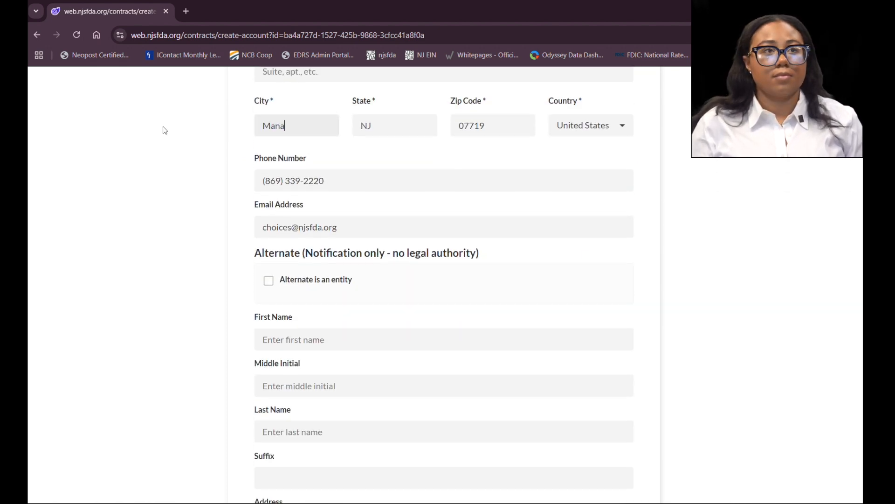
type("squan")
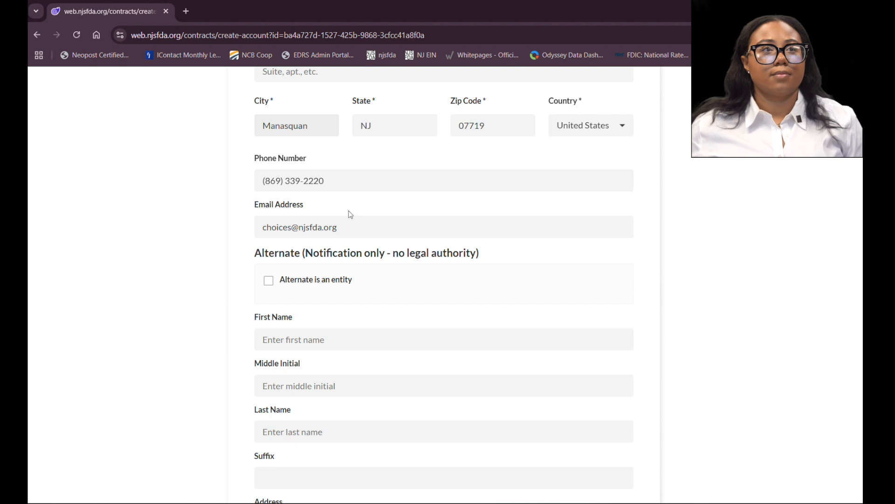
scroll(364, 225, "down", 3)
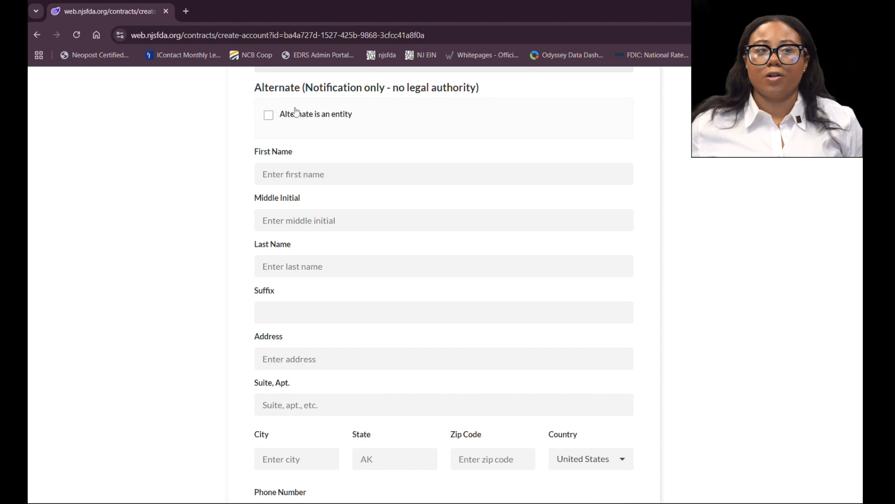
left_click(266, 116)
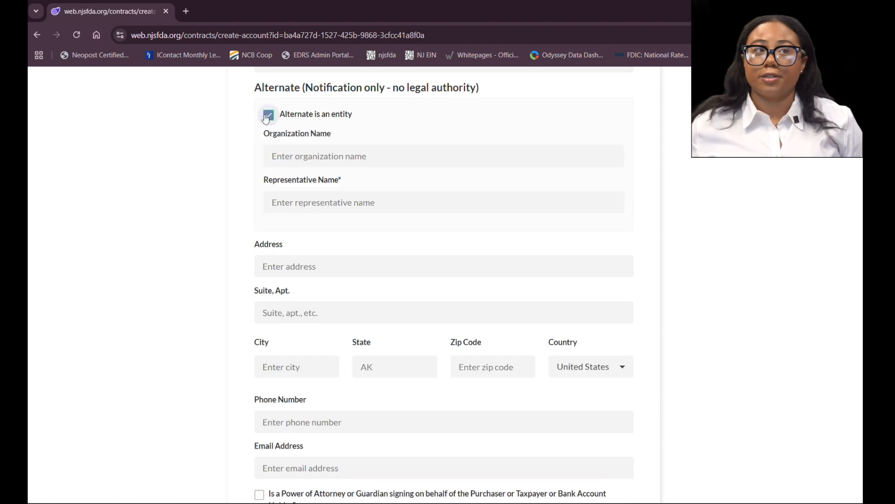
left_click(267, 115)
scroll(268, 120, "down", 6)
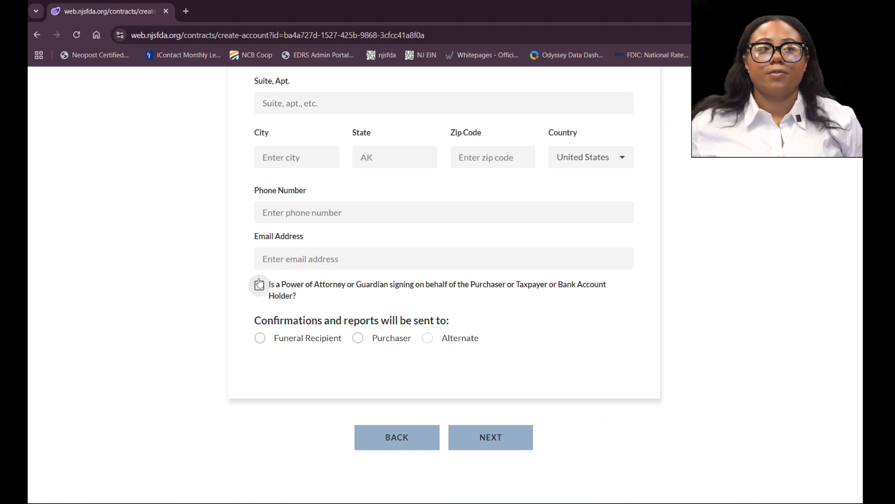
left_click(260, 286)
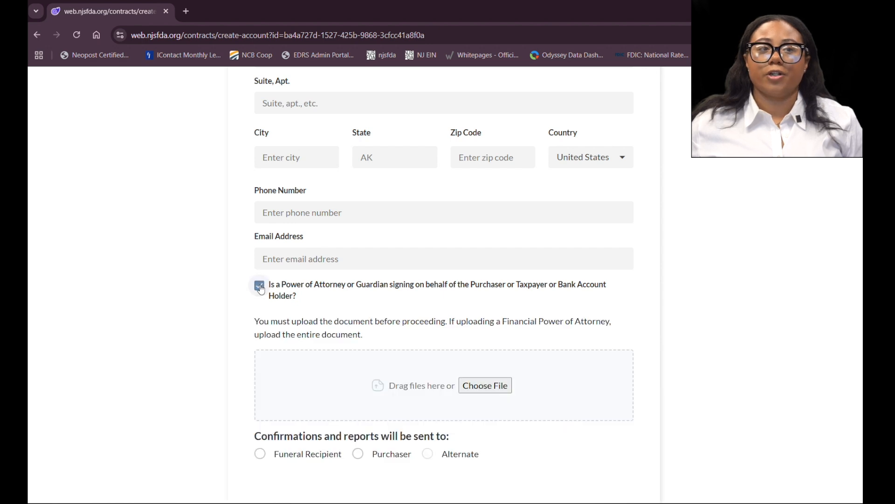
scroll(269, 289, "down", 3)
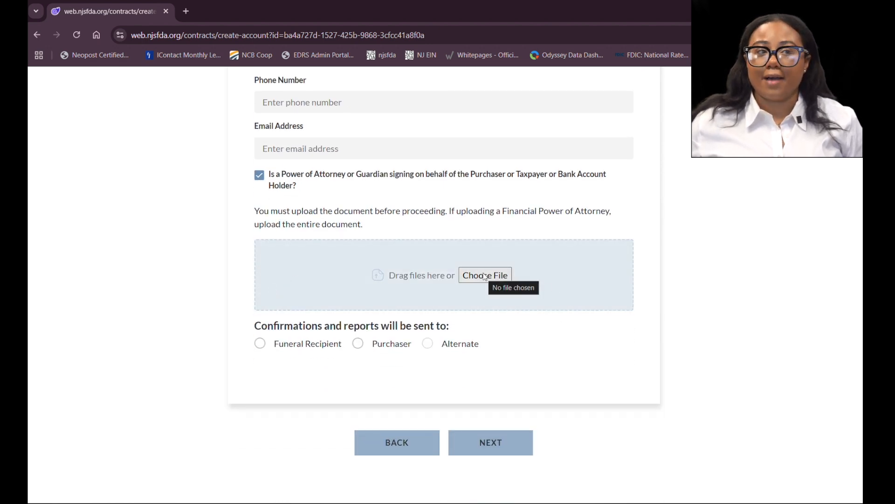
left_click(260, 175)
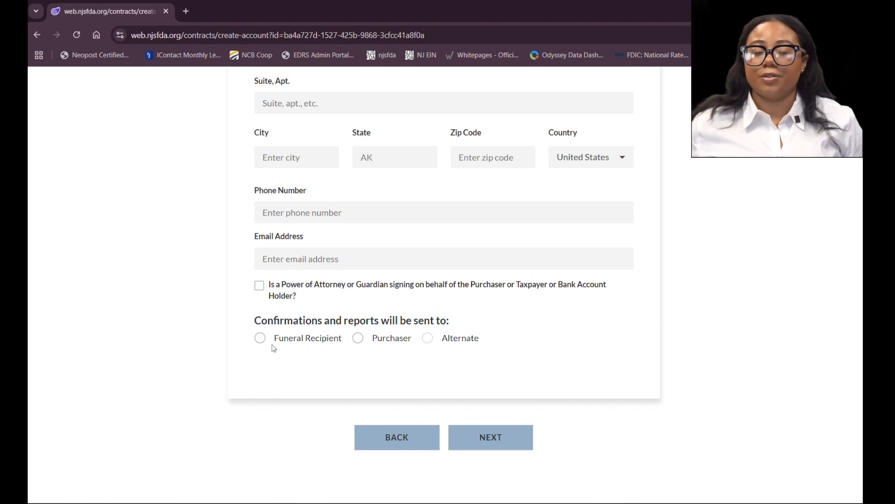
Step: Send confirmations and reports to the funeral recipient and continue to the Financial Information page
left_click(259, 338)
left_click(490, 441)
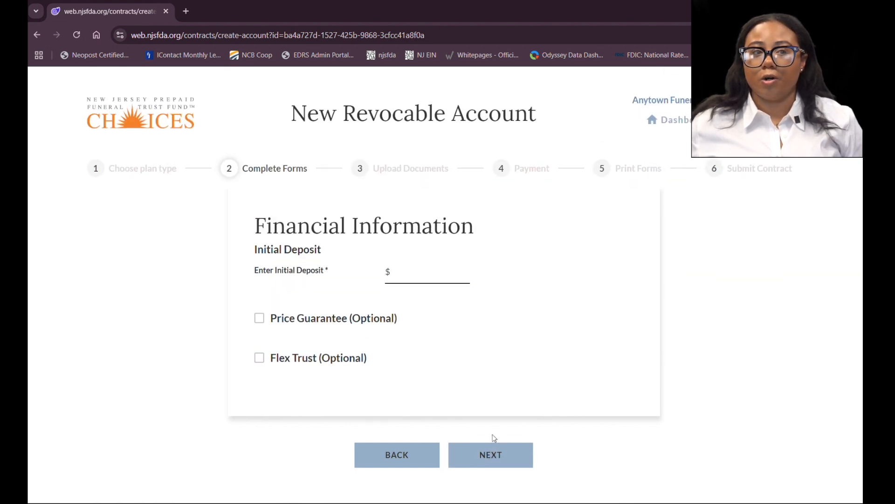
Step: Enter an initial deposit of $500
left_click(414, 272)
type("500")
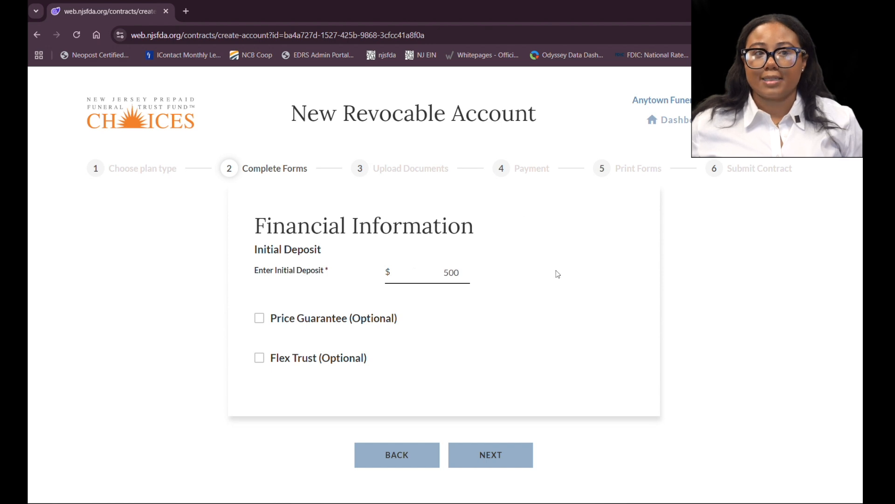
left_click(544, 314)
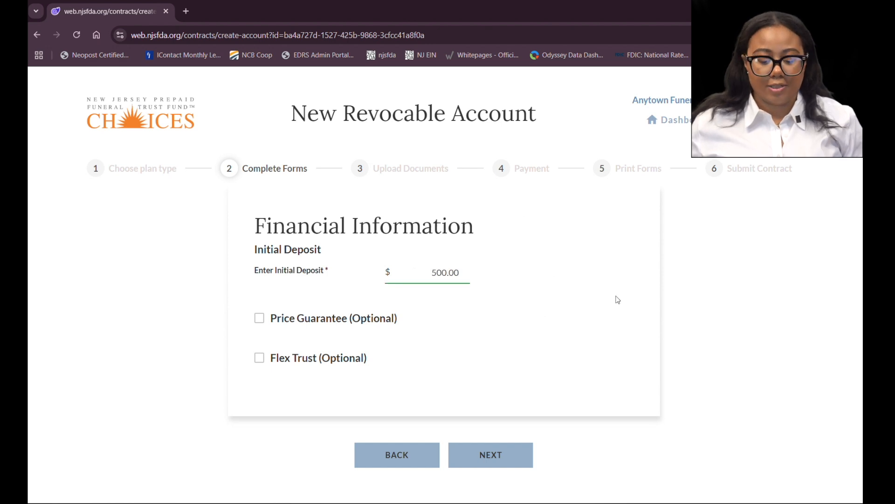
Step: Tick the Price Guarantee option and set the initial deposit to $10,000
left_click(258, 319)
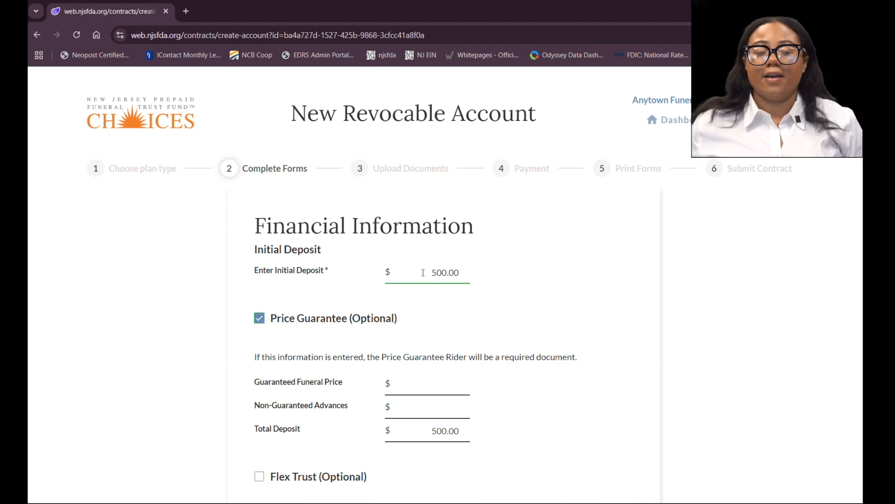
left_click_drag(425, 272, 478, 272)
type("10000")
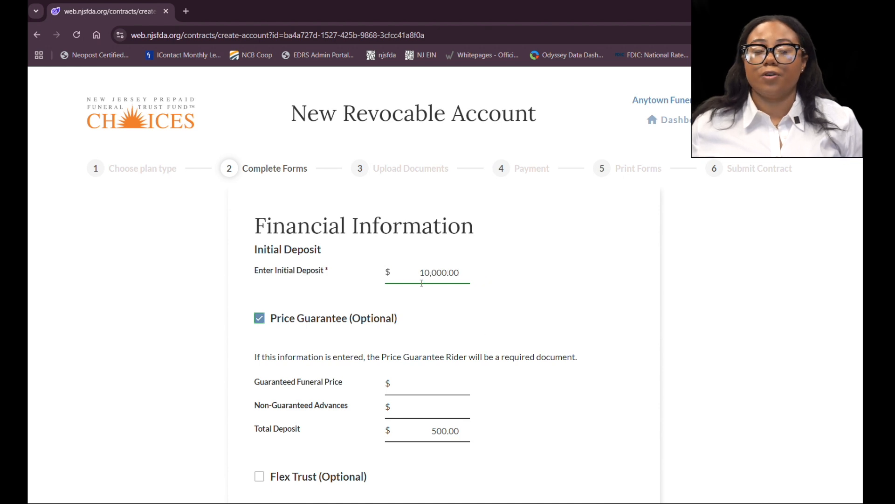
Step: Examine the Price Guarantee fields and untick the Price Guarantee option
scroll(422, 275, "down", 2)
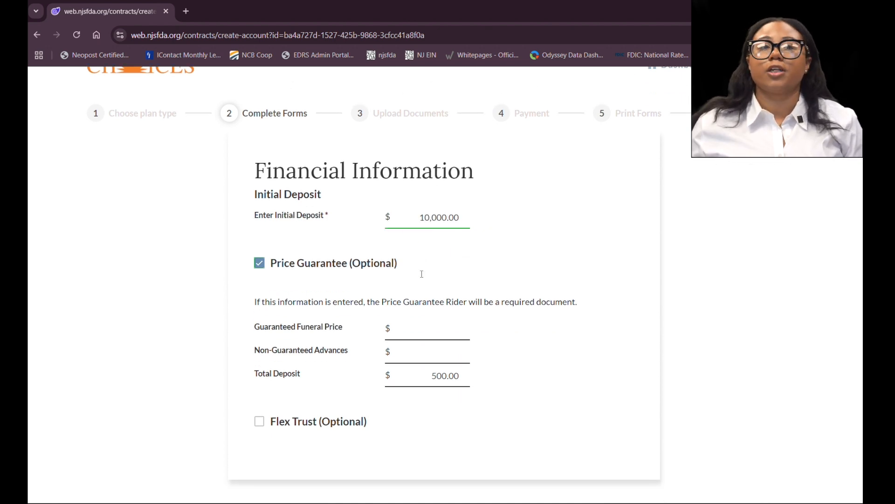
left_click(420, 274)
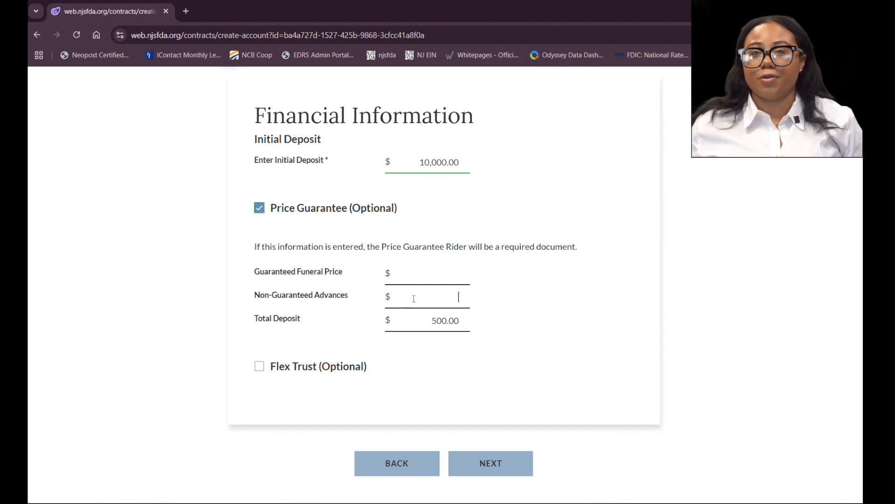
left_click_drag(421, 320, 484, 320)
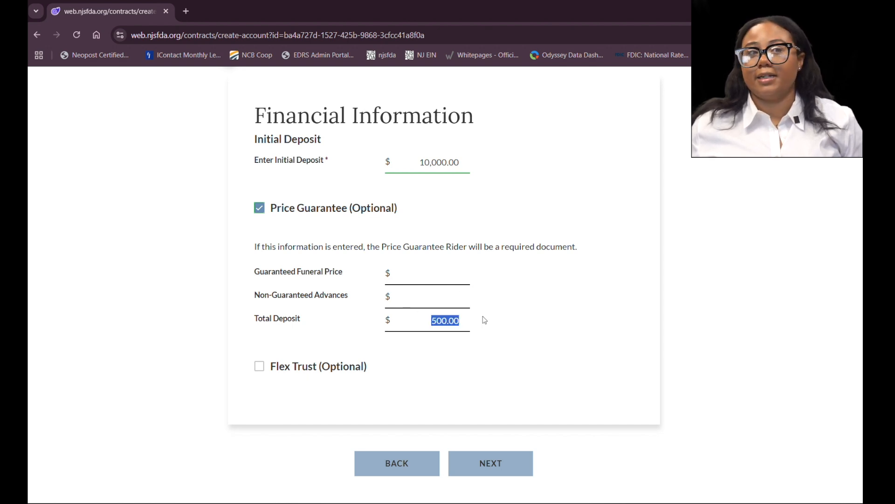
left_click(259, 208)
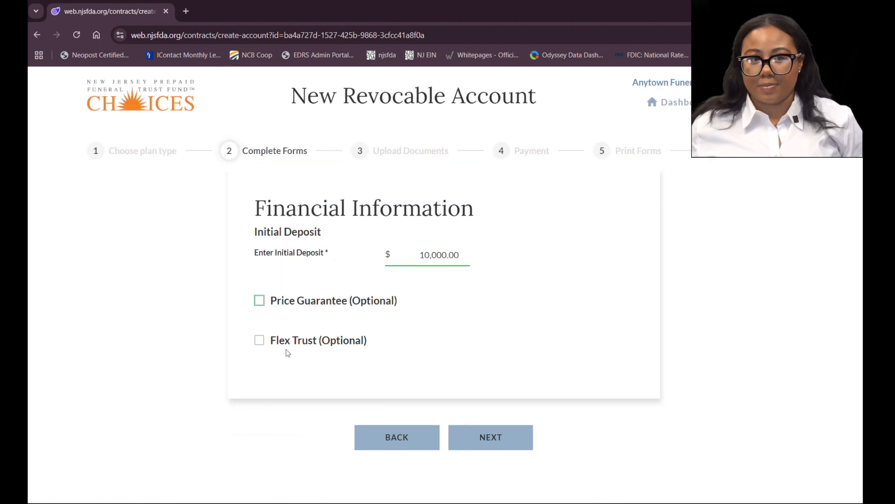
left_click(260, 340)
scroll(275, 312, "down", 3)
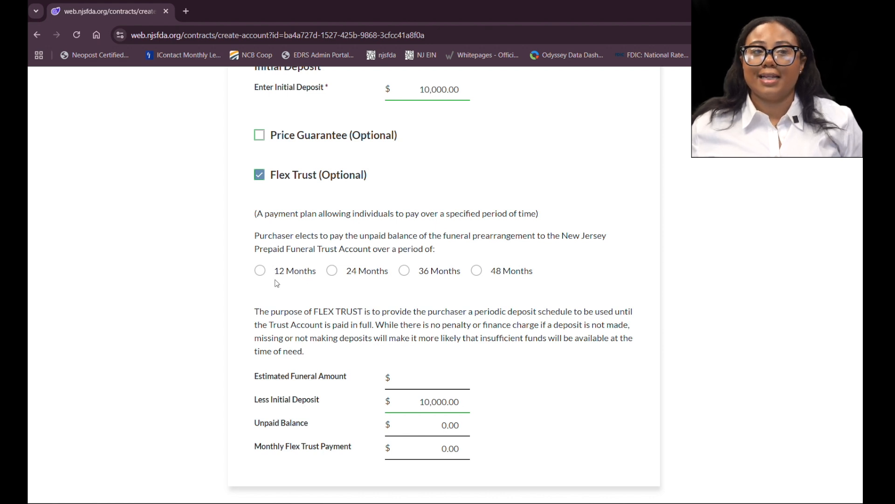
scroll(277, 283, "down", 1)
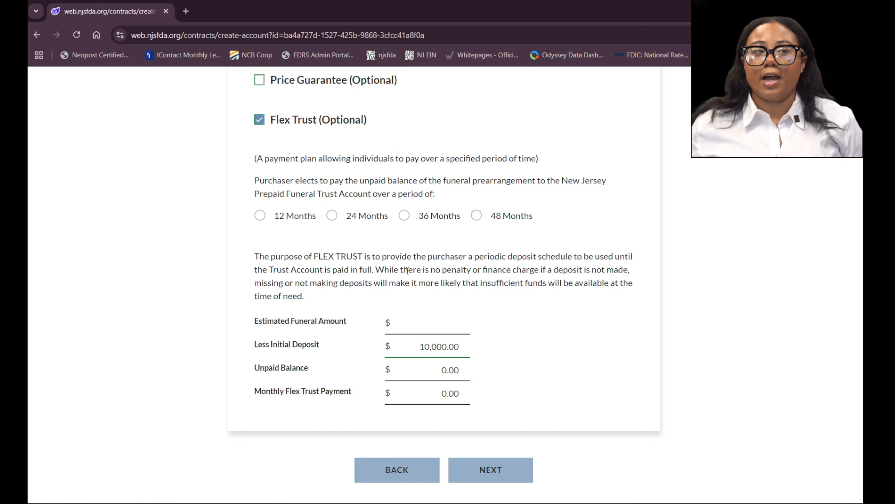
left_click(259, 120)
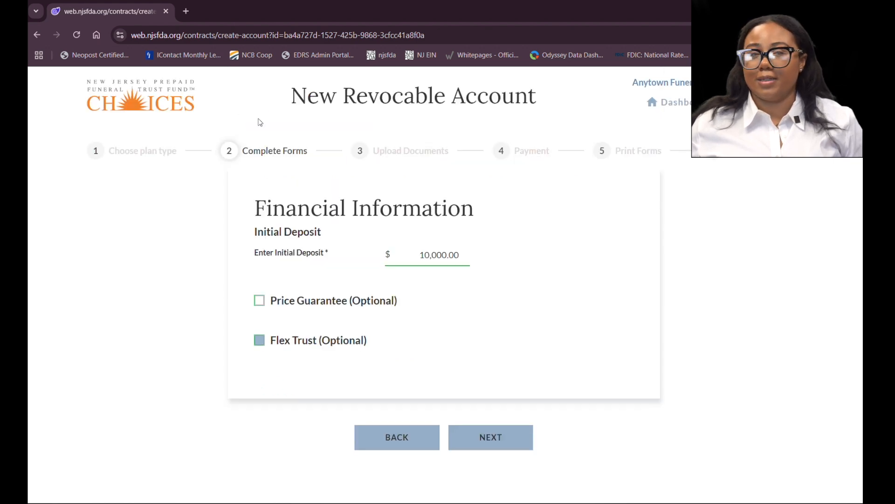
Step: Continue to the Revocable Trust Agreement, read through its terms, and proceed to the Trust Acceptance page
left_click(497, 427)
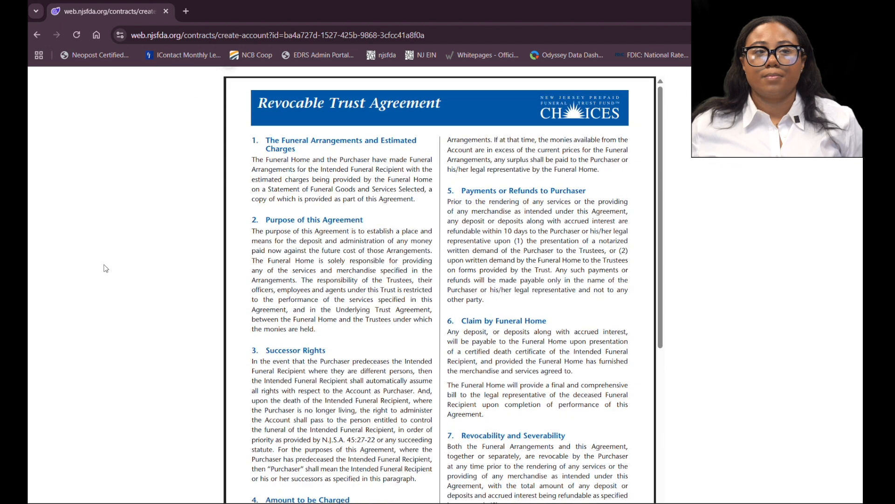
scroll(106, 268, "down", 3)
scroll(108, 268, "up", 2)
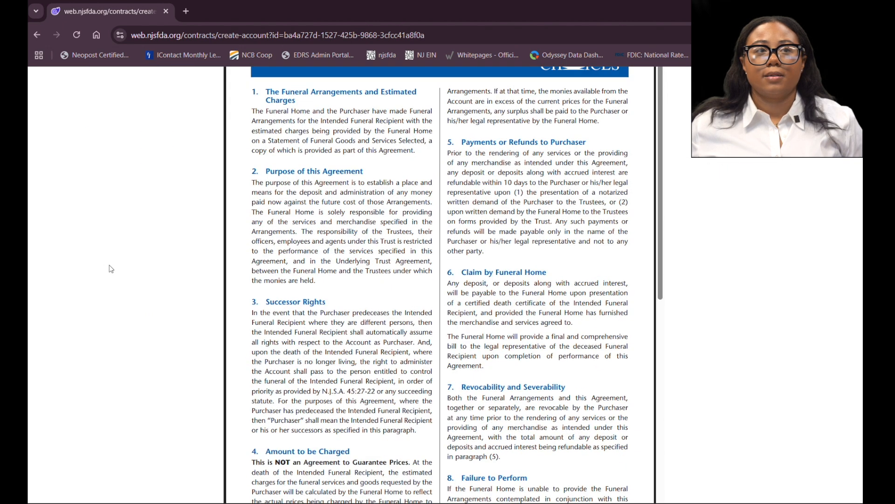
scroll(110, 267, "down", 1)
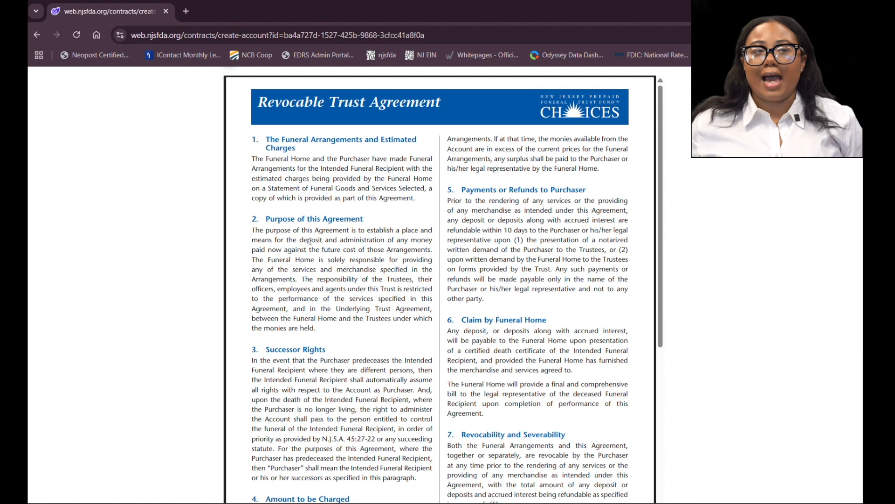
scroll(305, 224, "down", 3)
scroll(294, 173, "up", 3)
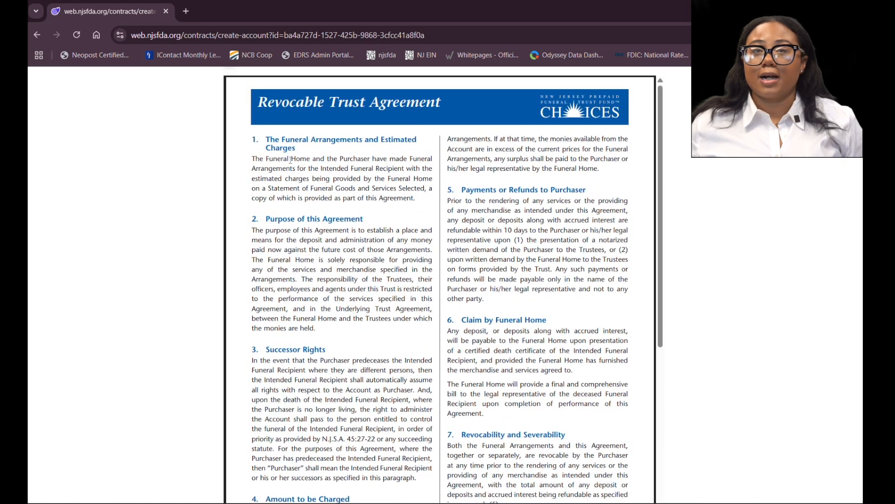
scroll(226, 227, "down", 4)
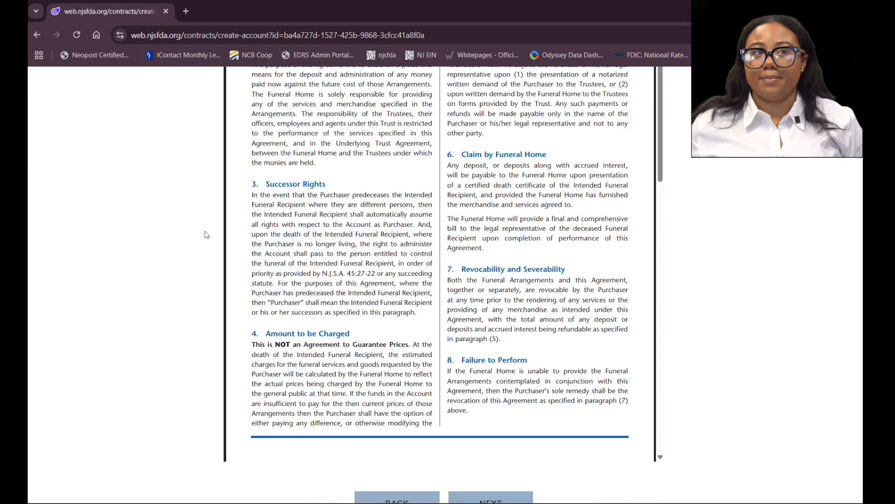
scroll(204, 243, "up", 3)
scroll(204, 243, "down", 4)
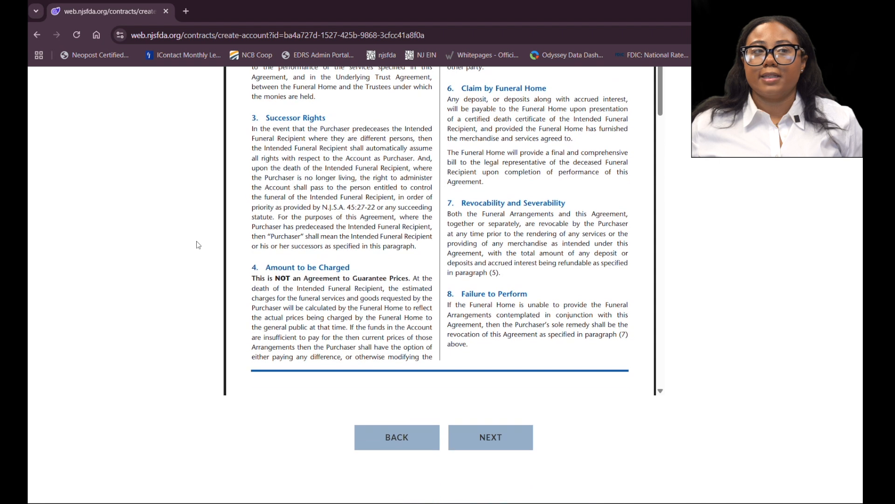
left_click(499, 438)
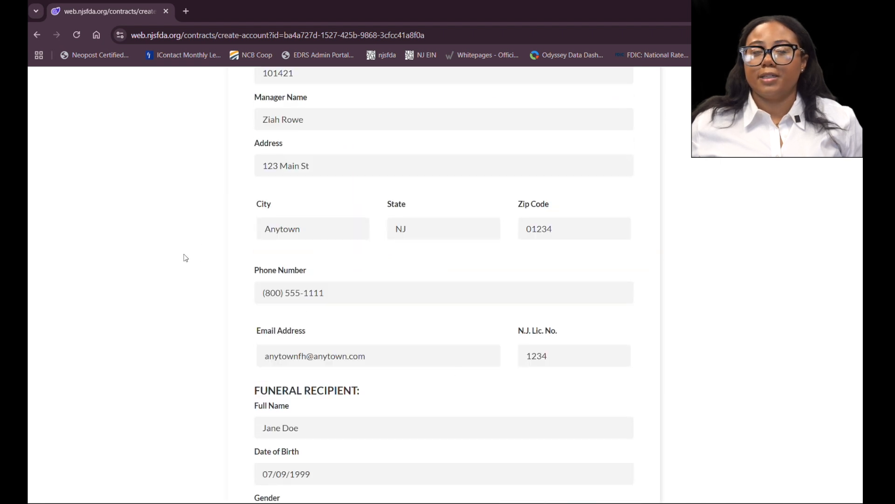
Step: Review the acceptance details and sign electronically for both the purchaser and the funeral director
scroll(185, 259, "up", 5)
scroll(187, 258, "up", 2)
scroll(190, 255, "down", 18)
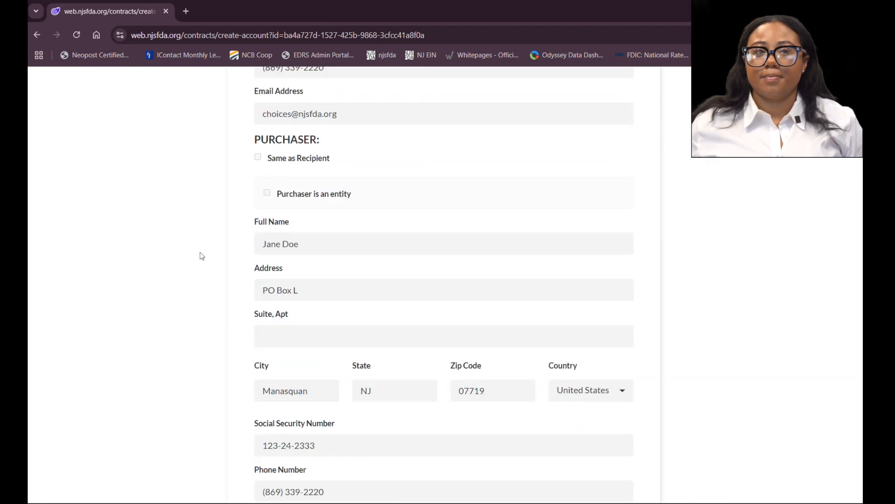
scroll(206, 250, "up", 6)
scroll(210, 246, "up", 7)
scroll(212, 250, "down", 8)
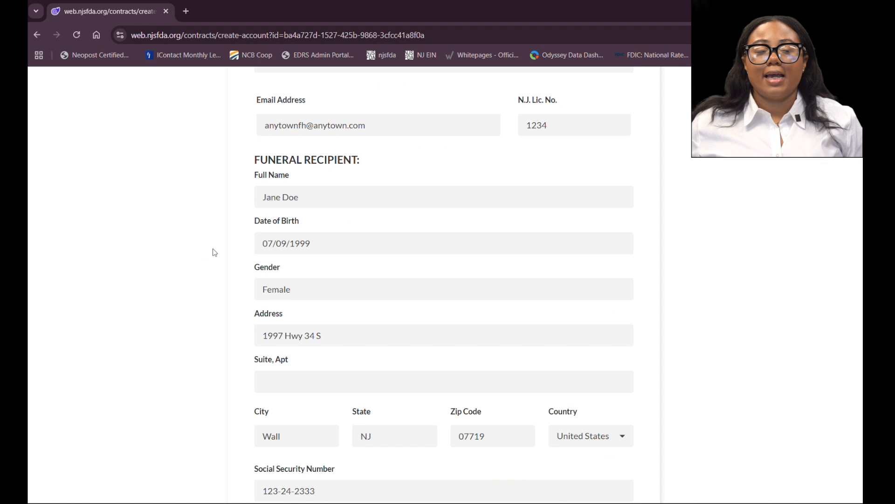
scroll(215, 252, "down", 18)
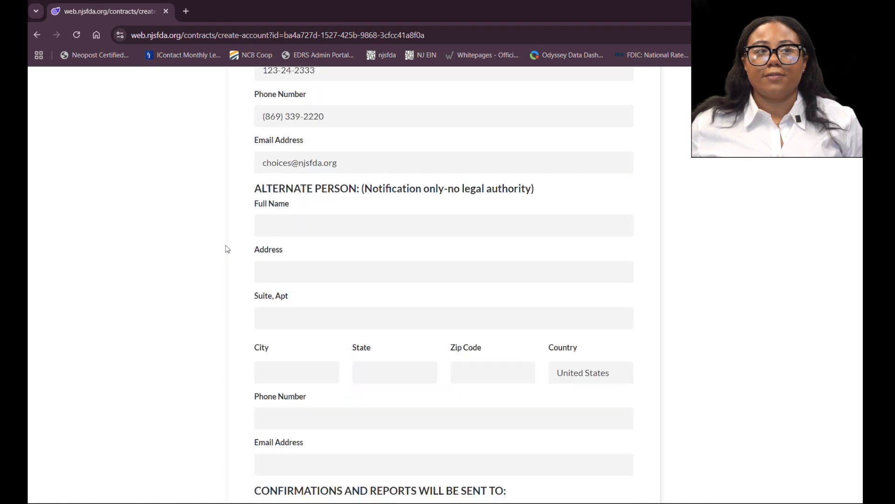
scroll(227, 249, "down", 6)
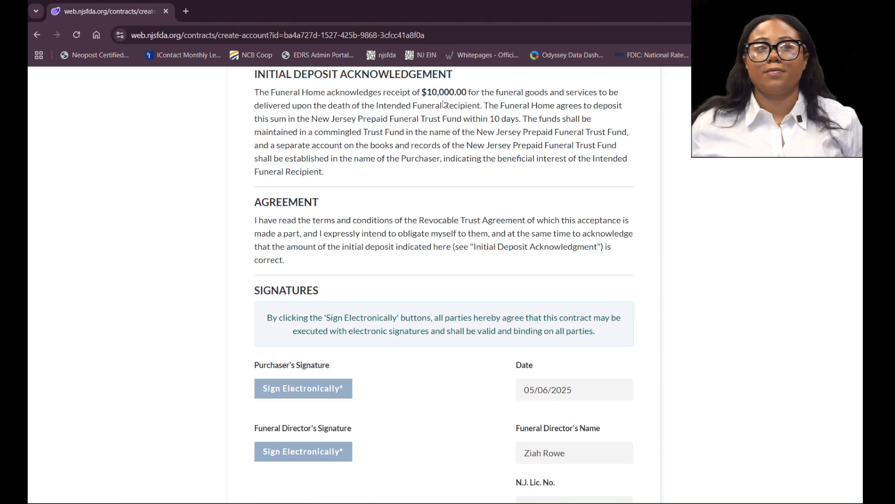
scroll(320, 188, "down", 1)
scroll(345, 223, "down", 3)
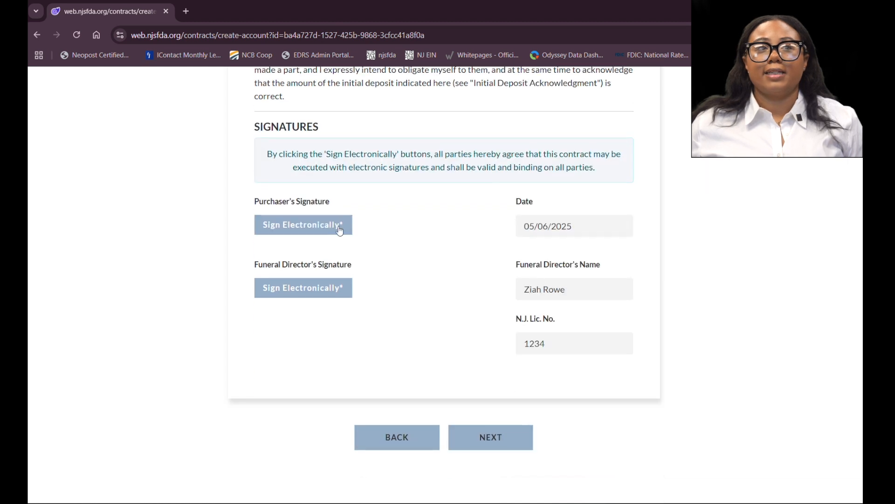
left_click(311, 230)
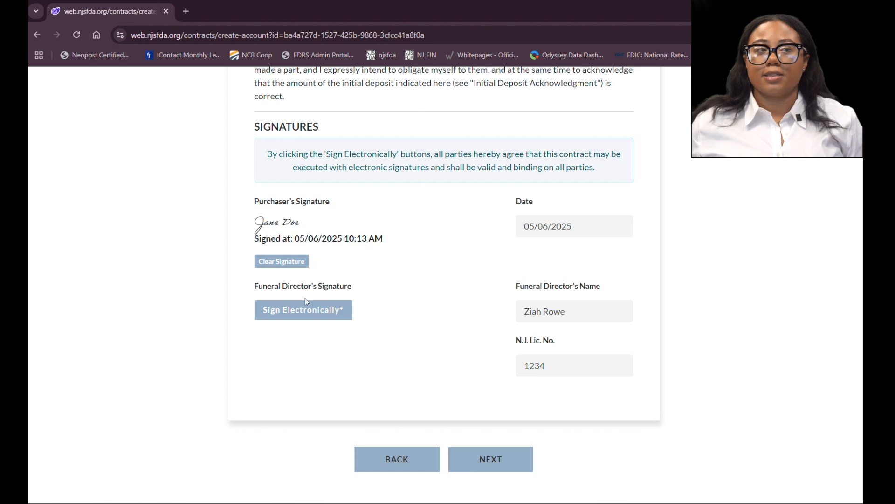
left_click(277, 315)
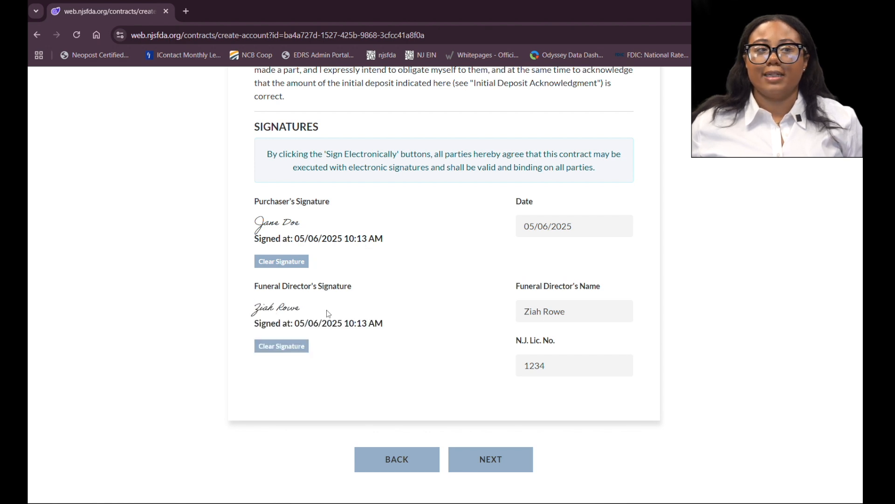
Step: Review the signatures and the acceptance information for accuracy
scroll(280, 317, "down", 1)
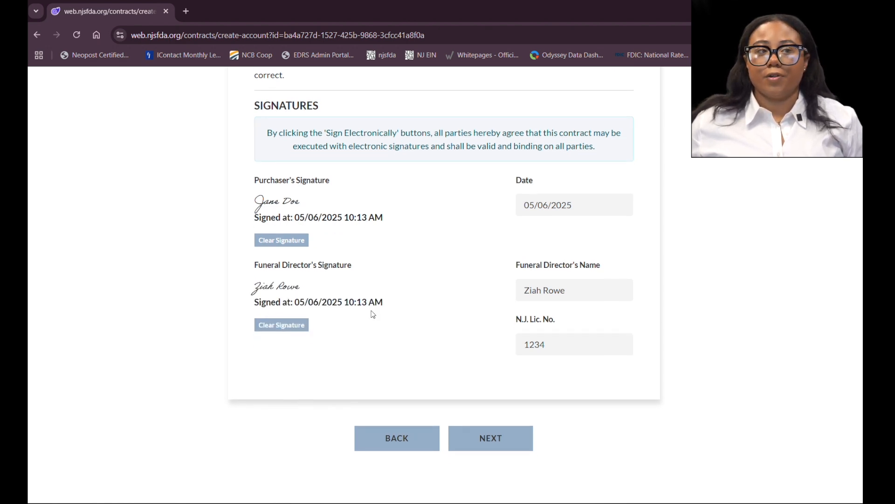
scroll(371, 308, "up", 3)
scroll(370, 303, "down", 3)
scroll(373, 290, "up", 3)
scroll(373, 290, "down", 3)
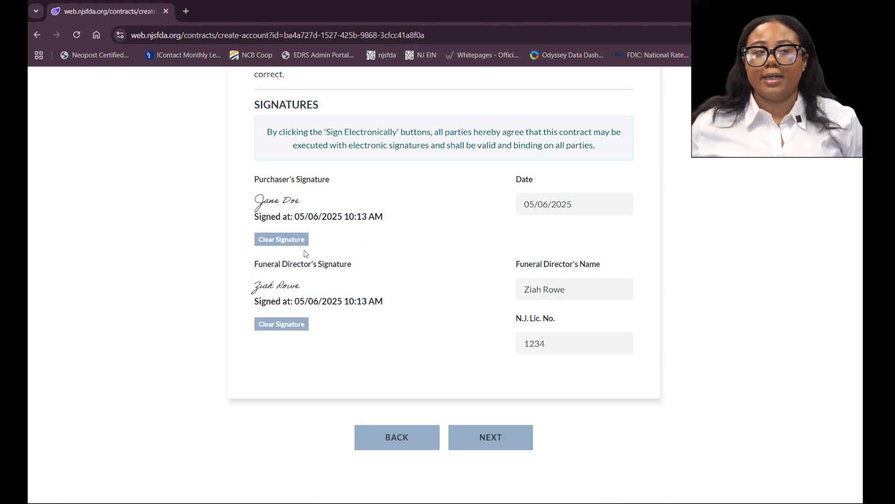
scroll(353, 246, "up", 2)
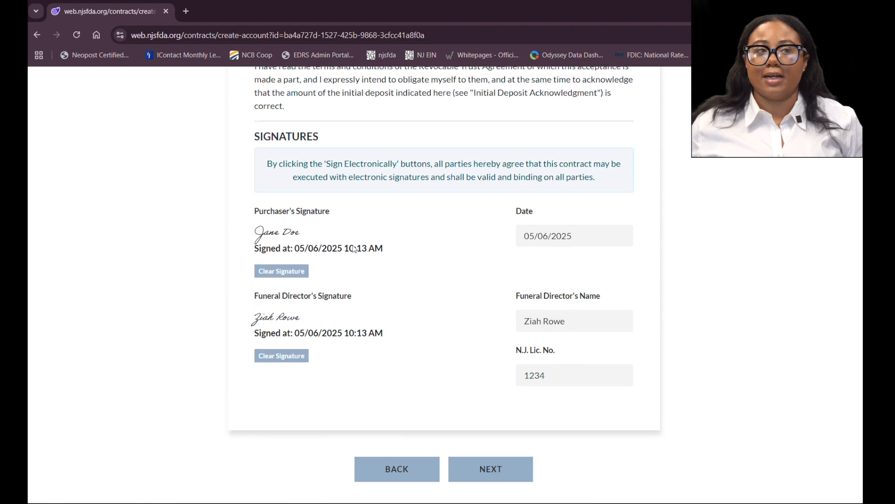
scroll(355, 247, "down", 1)
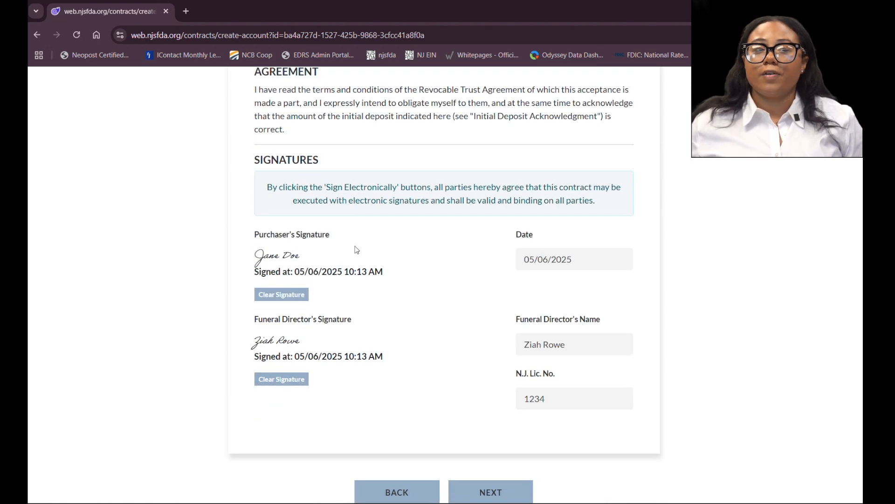
scroll(357, 250, "up", 12)
scroll(357, 250, "up", 10)
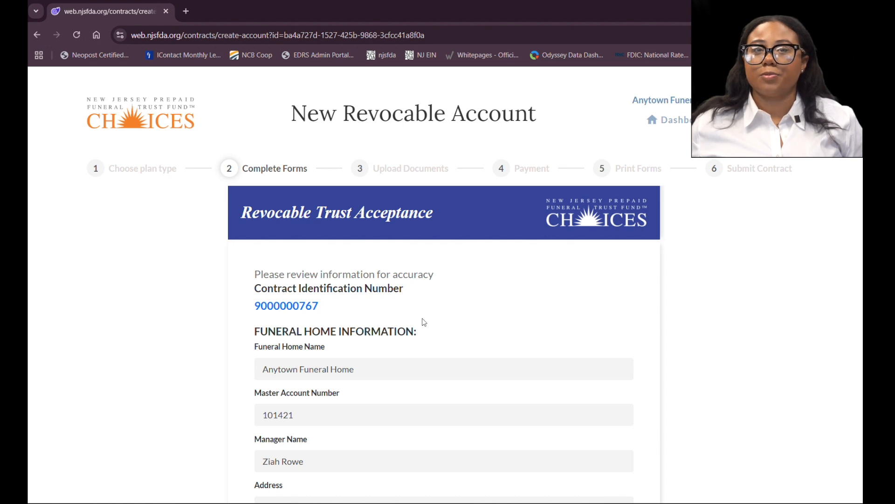
scroll(429, 310, "down", 15)
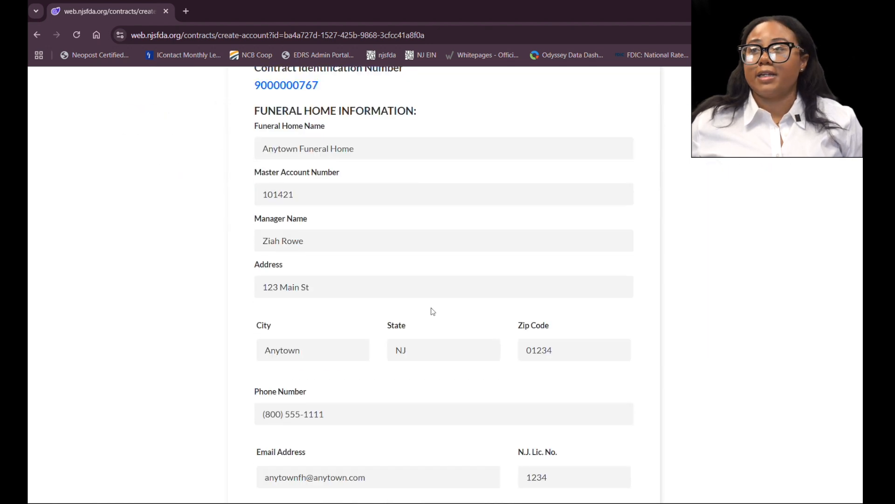
scroll(438, 314, "down", 20)
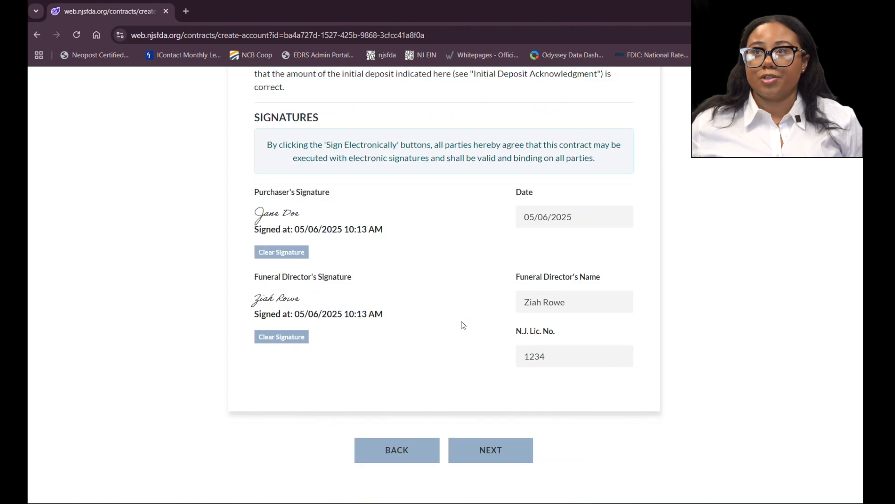
Step: Continue to the taxpayer certification page
left_click(506, 438)
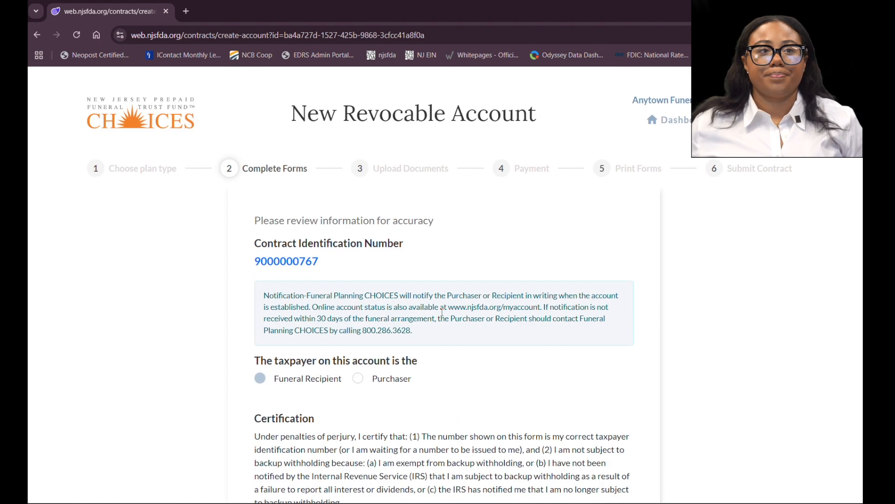
scroll(482, 325, "down", 3)
scroll(482, 325, "up", 1)
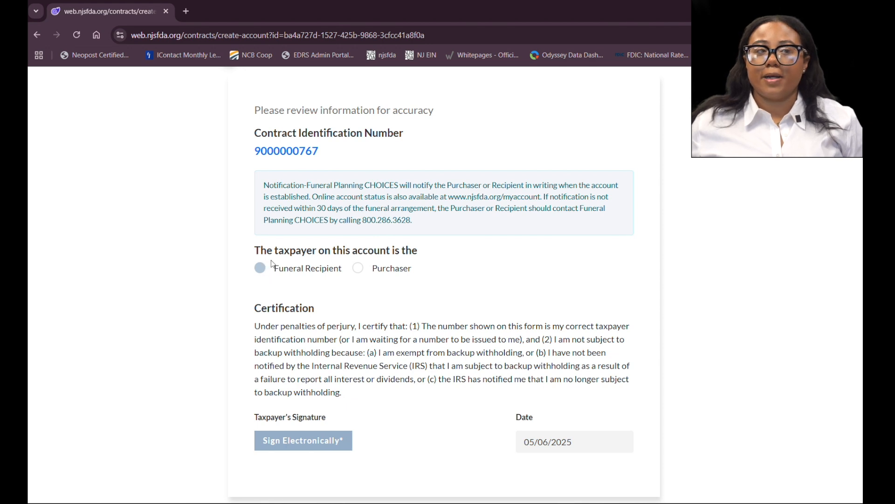
Step: Sign the taxpayer certification electronically for the funeral recipient as taxpayer
scroll(275, 265, "down", 1)
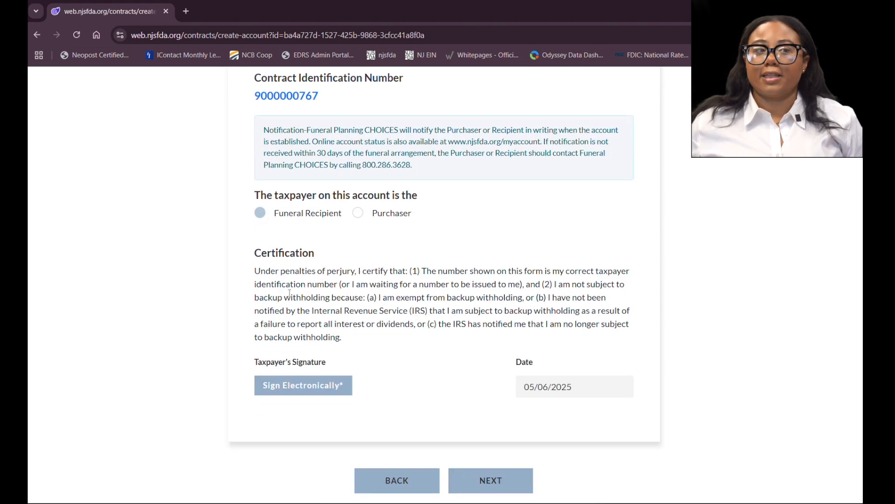
left_click(290, 391)
scroll(249, 406, "down", 1)
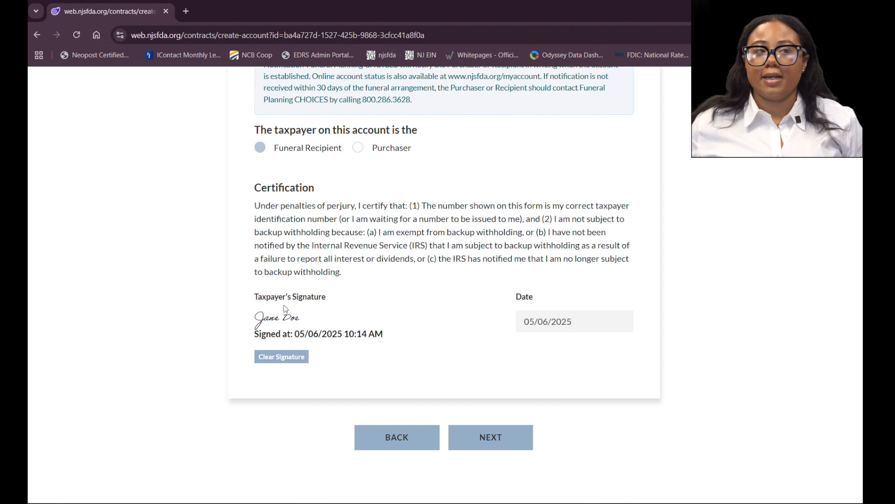
scroll(289, 310, "up", 1)
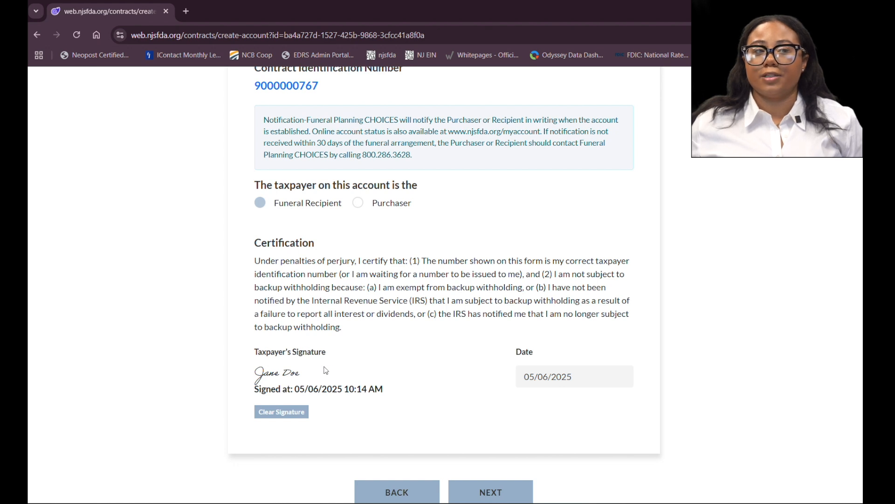
Step: Continue past the Upload Documents page without uploading files to reach the ACH Payment form
scroll(344, 374, "down", 1)
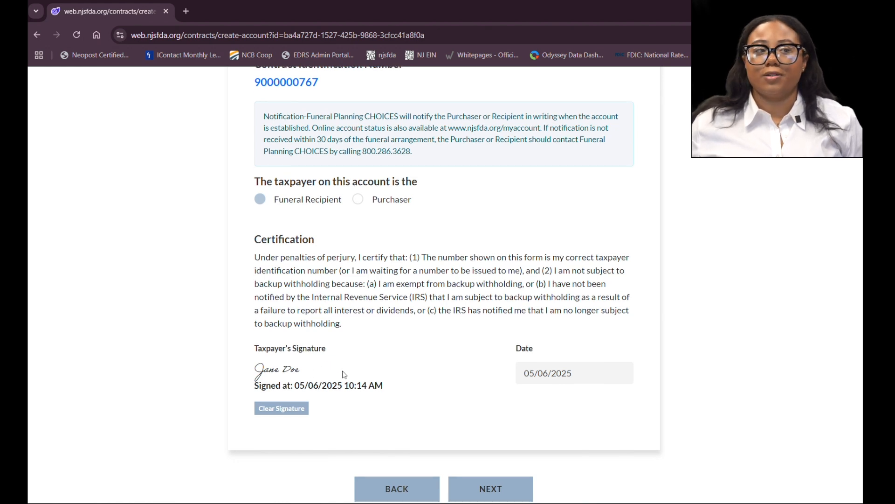
scroll(345, 374, "down", 1)
left_click(486, 442)
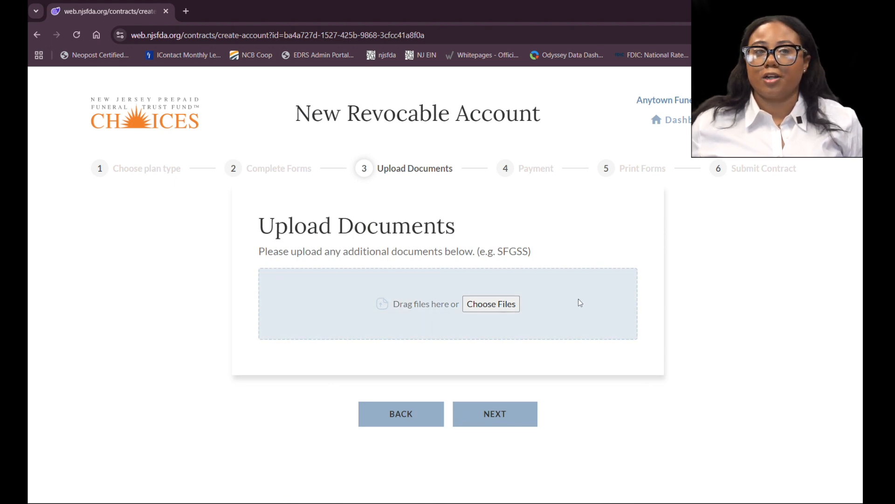
left_click(494, 413)
Step: Examine the ACH Payment form and its check diagram showing where routing and account numbers appear
scroll(206, 300, "down", 3)
scroll(208, 299, "up", 1)
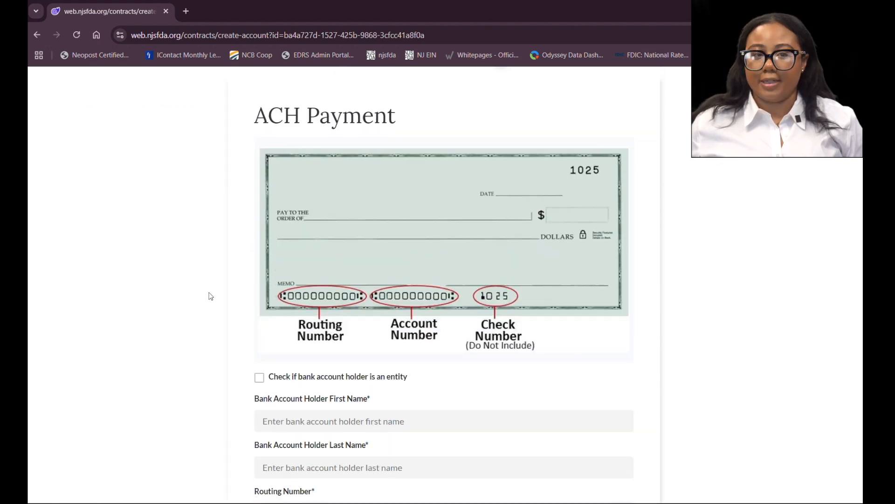
scroll(211, 296, "down", 2)
scroll(430, 343, "up", 2)
scroll(430, 344, "down", 2)
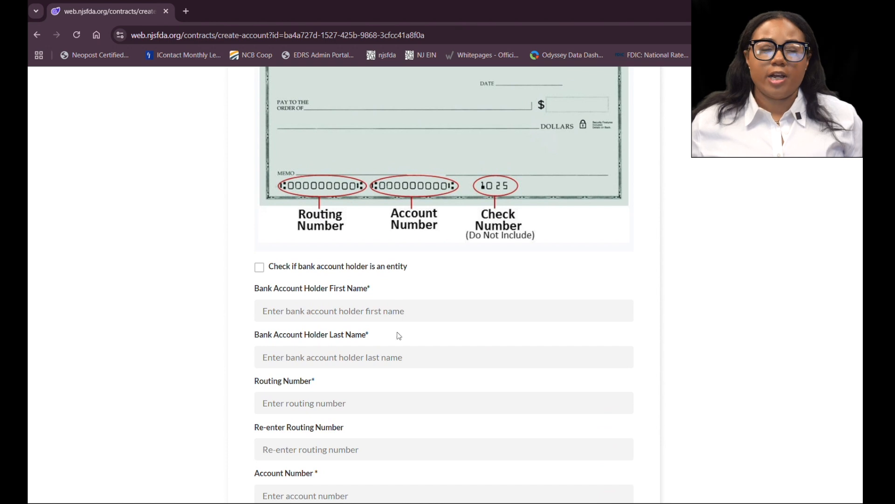
scroll(380, 405, "down", 1)
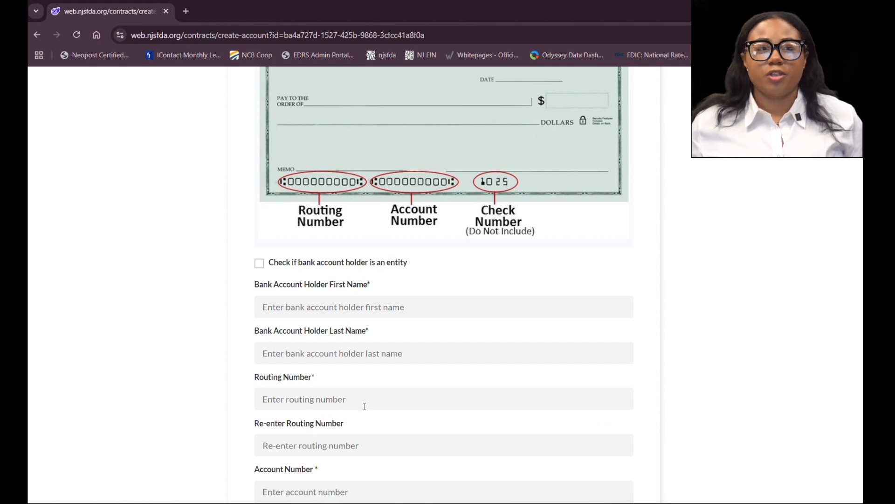
scroll(375, 401, "up", 1)
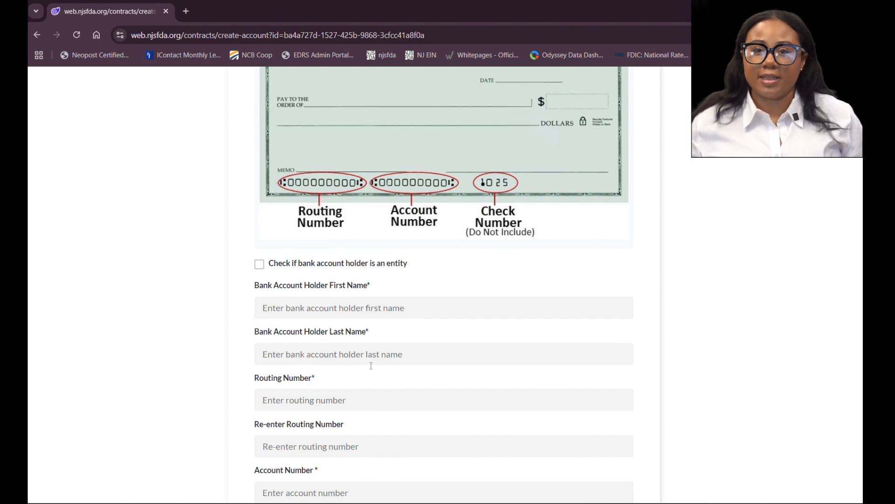
scroll(368, 359, "down", 1)
scroll(359, 343, "up", 1)
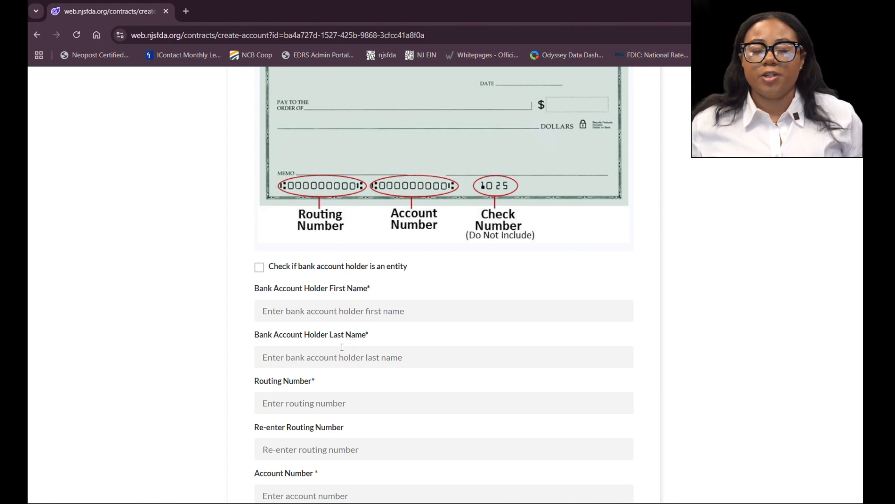
scroll(342, 349, "down", 2)
scroll(344, 350, "up", 2)
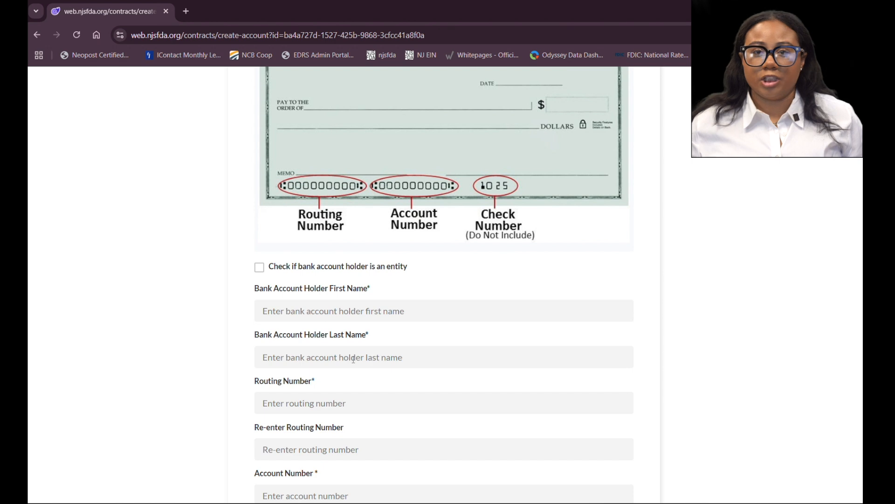
scroll(354, 358, "down", 1)
Step: Enter the bank account holder's first and last name
left_click(322, 258)
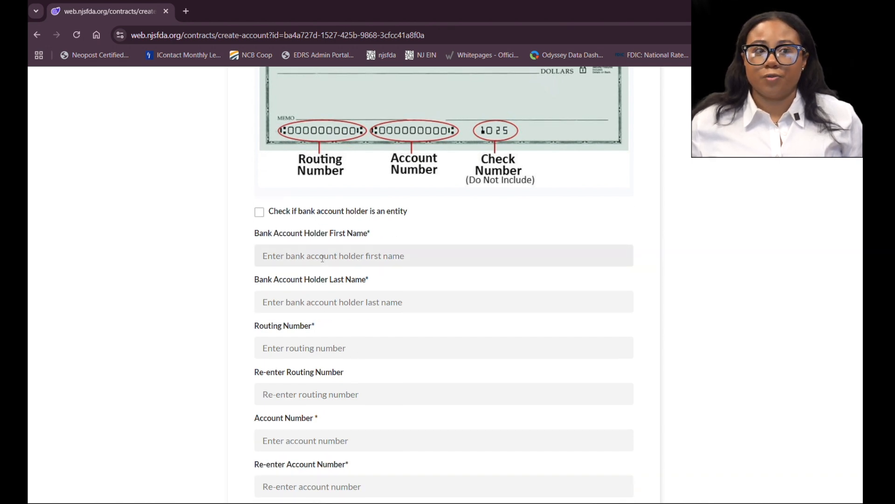
type("John")
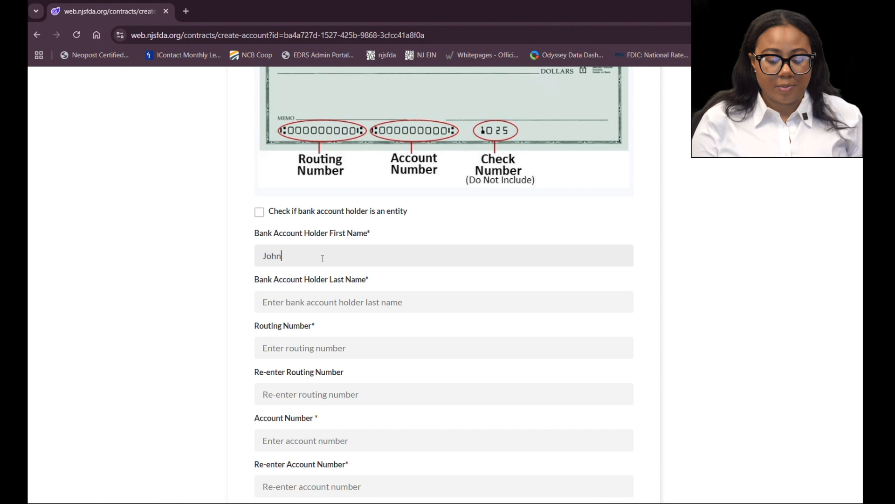
key("Tab")
type("Doe")
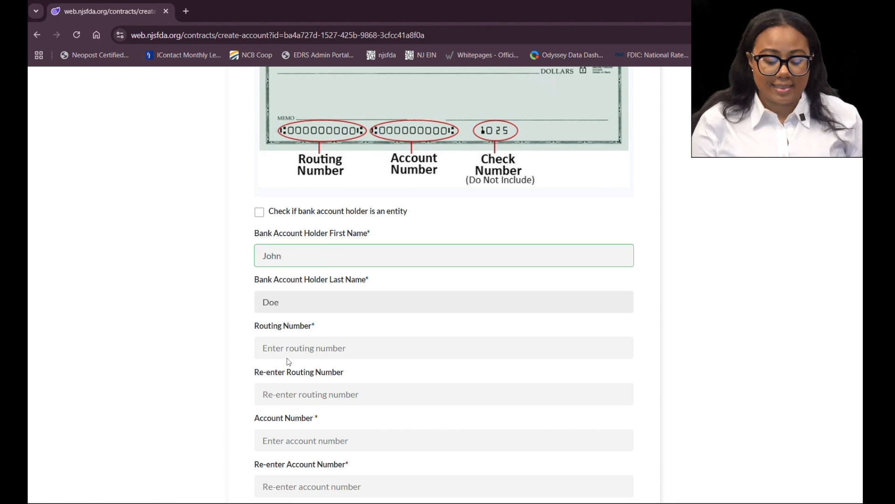
Step: Enter the bank routing number and re-enter it in the confirmation field
key("Tab")
type("123456")
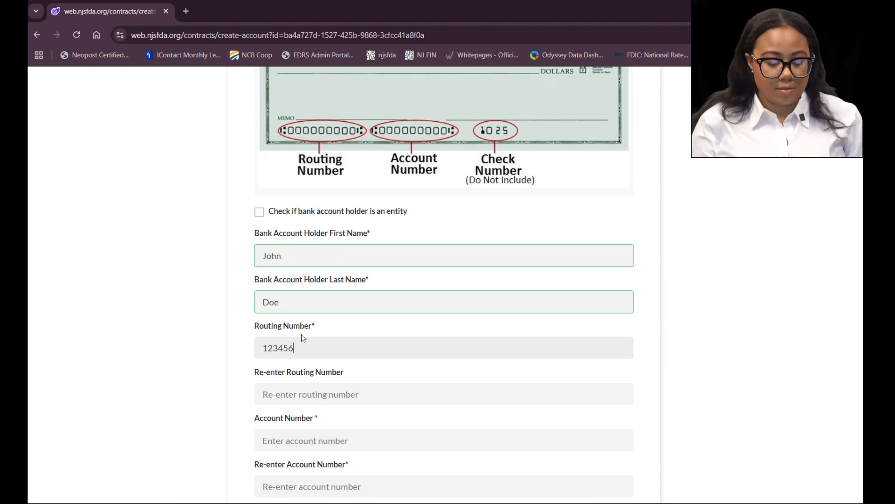
type("789")
scroll(302, 334, "down", 2)
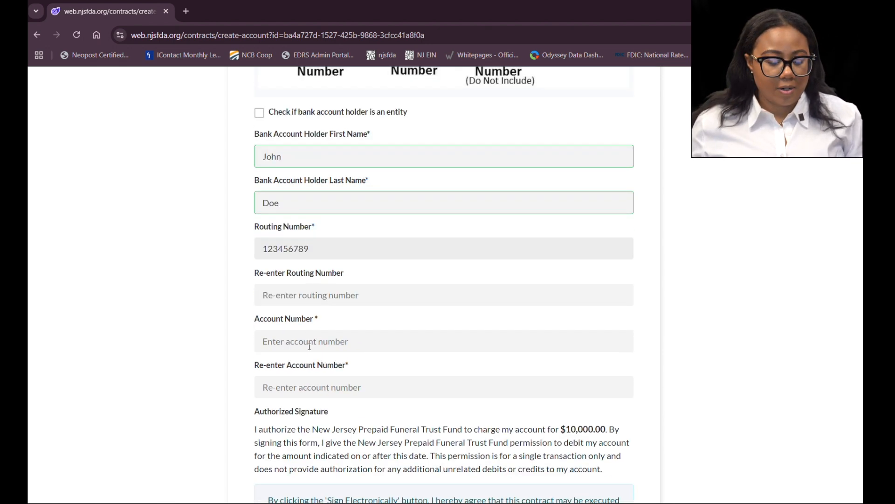
key("Tab")
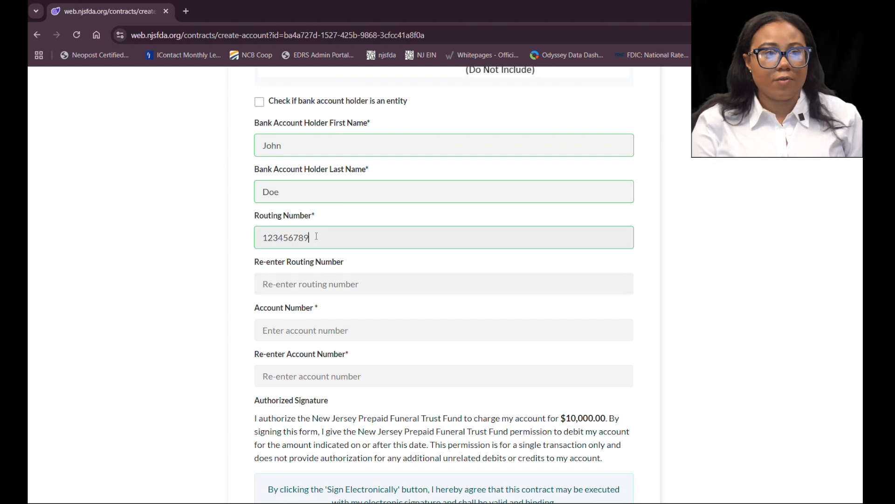
key("BackSpace")
left_click(305, 285)
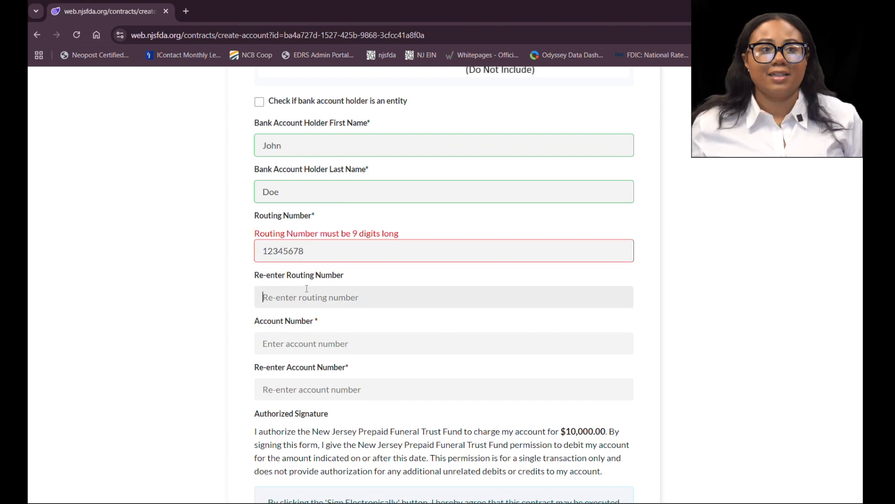
left_click(334, 247)
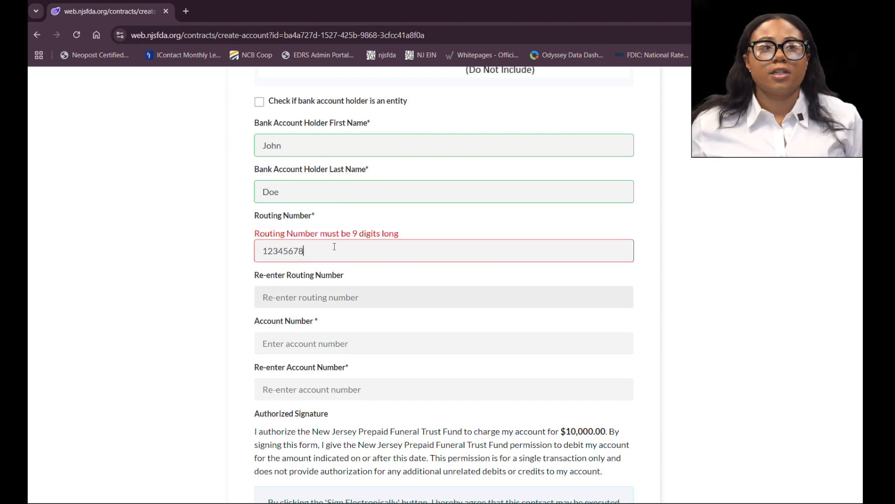
left_click(340, 290)
type("1234567")
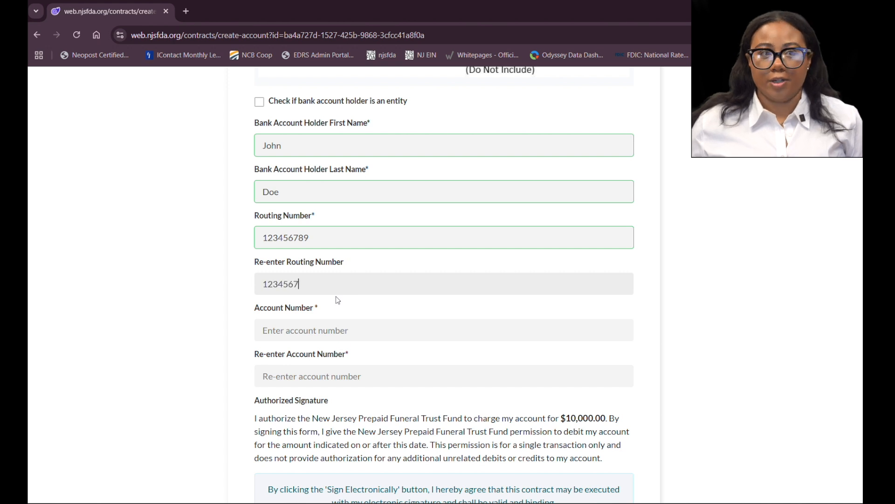
type("89")
Step: Enter the bank account number and re-enter it in the confirmation field
left_click(283, 328)
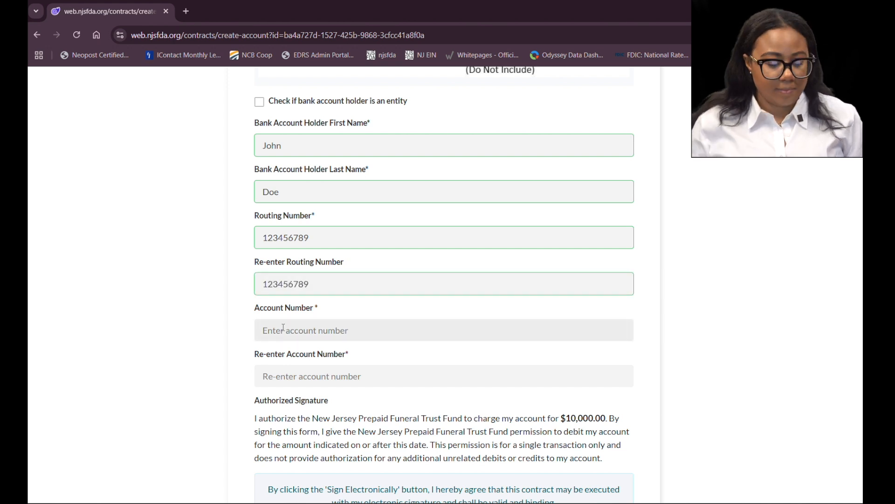
type("98765")
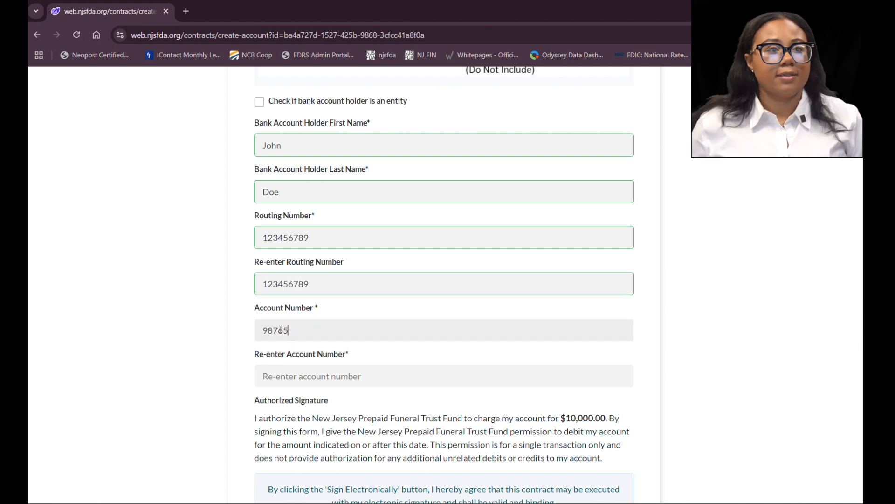
left_click(292, 377)
type("98765")
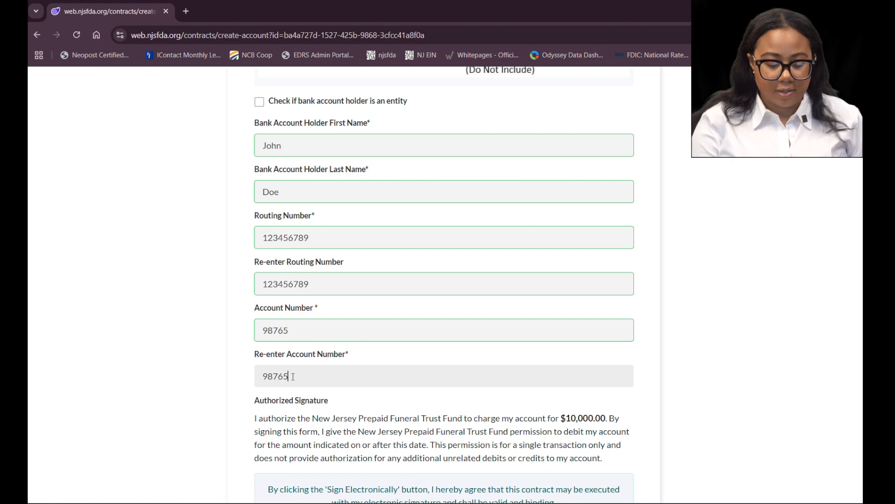
Step: Sign the ACH debit authorization electronically as the account holder
scroll(310, 210, "down", 5)
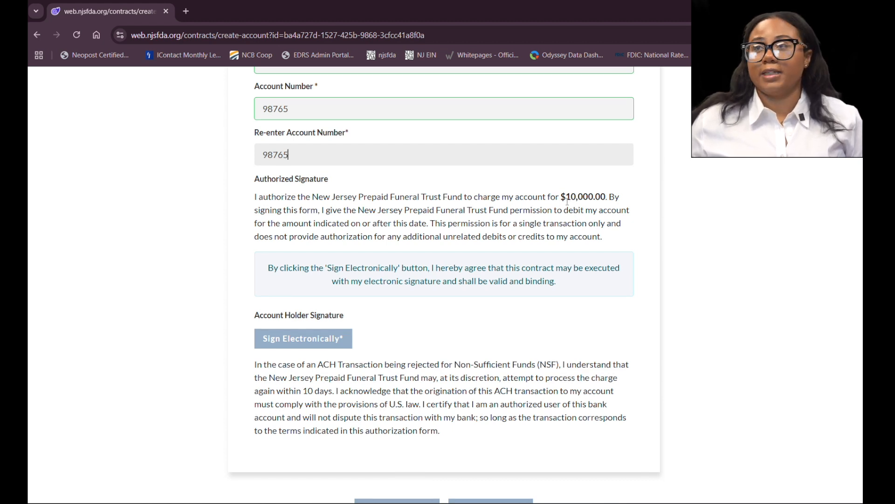
scroll(567, 198, "down", 2)
left_click(313, 269)
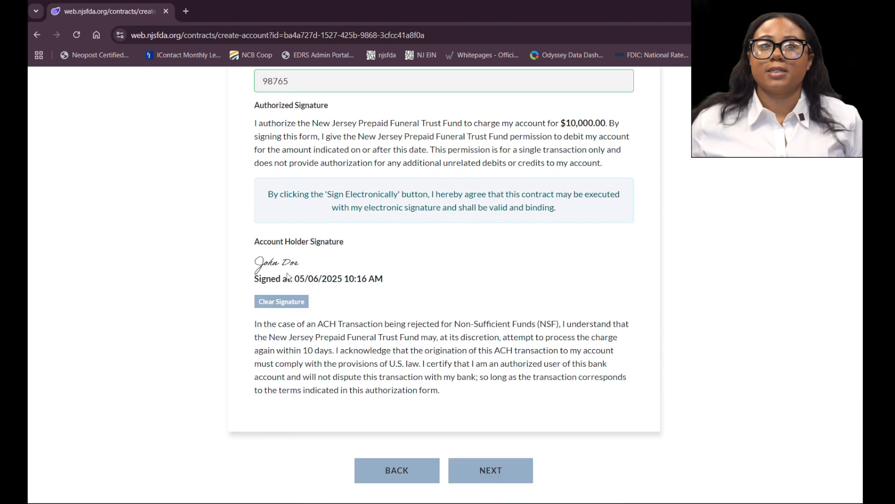
Step: Review the entered bank details, authorization text and account holder signature
scroll(277, 283, "up", 5)
scroll(277, 283, "down", 5)
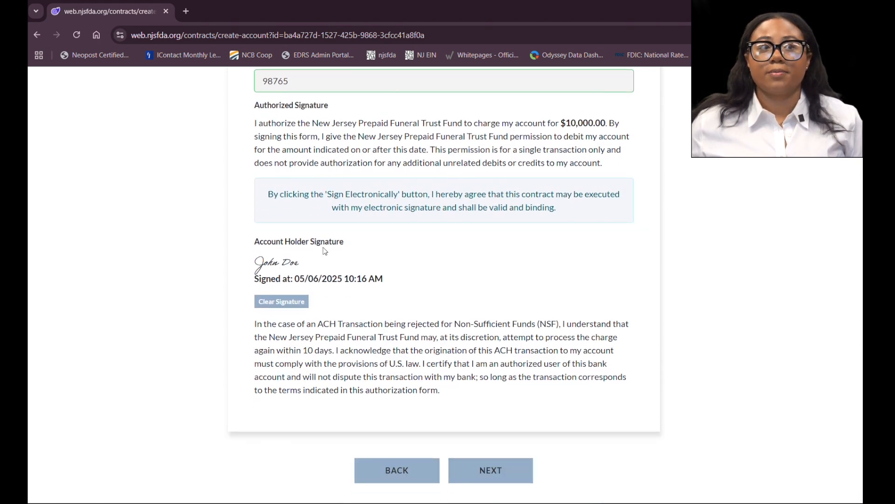
scroll(325, 251, "up", 2)
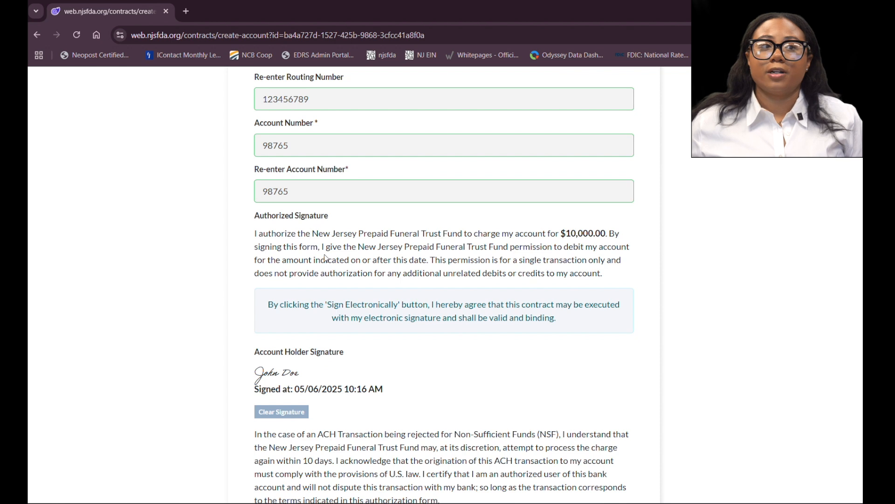
scroll(325, 258, "down", 2)
scroll(293, 176, "up", 5)
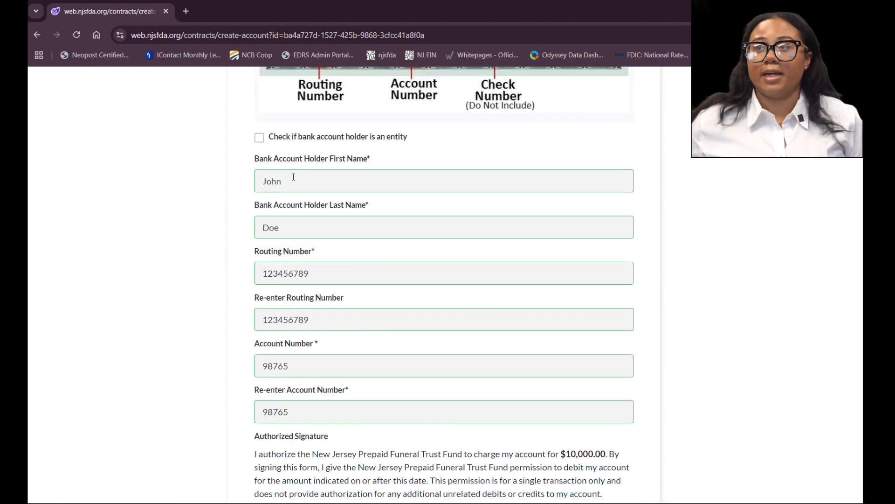
scroll(294, 177, "down", 4)
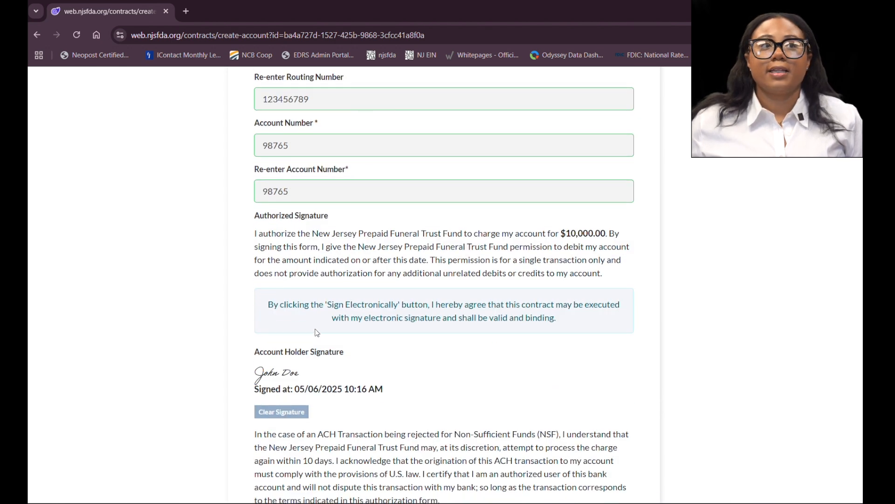
scroll(315, 324, "down", 2)
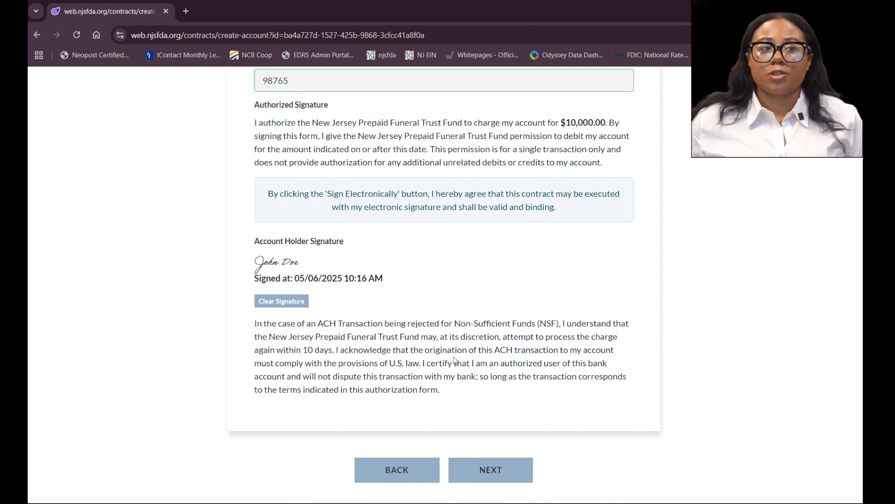
scroll(454, 359, "down", 1)
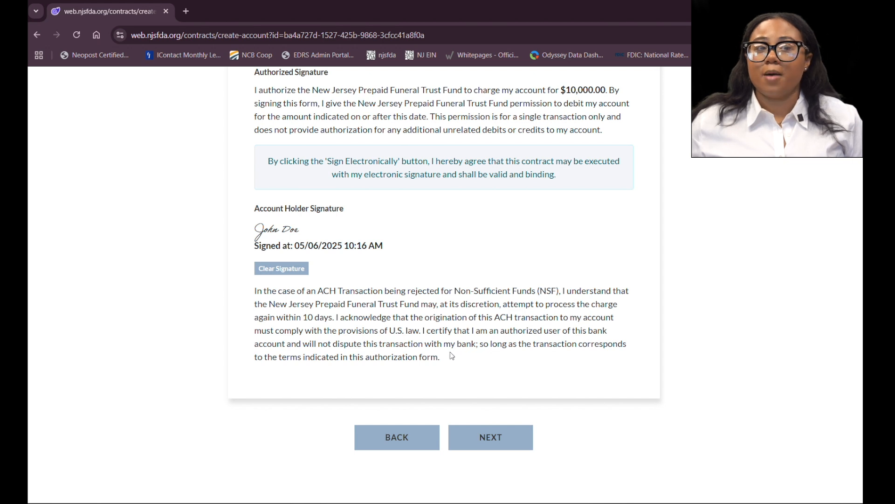
Step: Continue to Print Forms and open the contract documents for printing, previewing the payment receipt
left_click(484, 444)
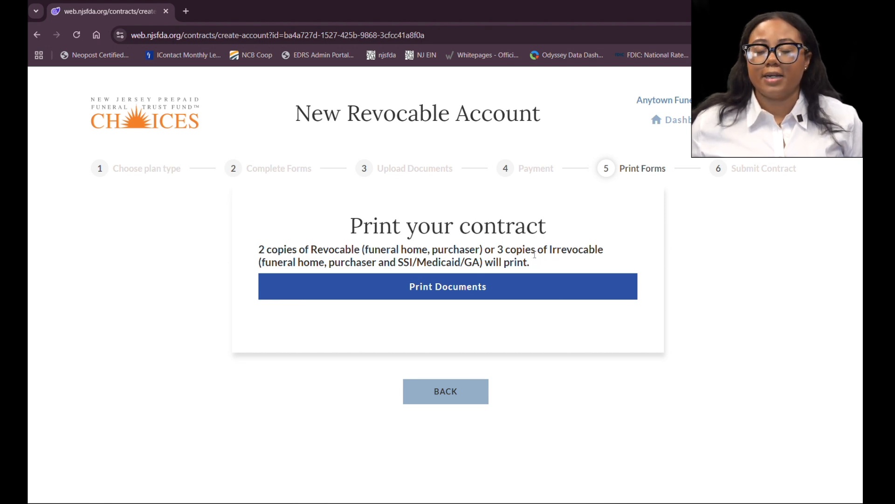
left_click(447, 293)
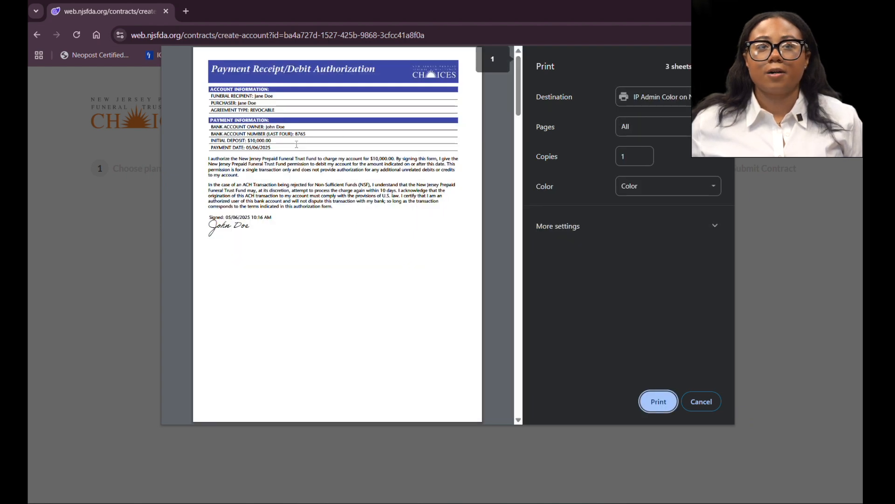
scroll(306, 172, "down", 1)
scroll(309, 173, "up", 1)
scroll(247, 68, "down", 1)
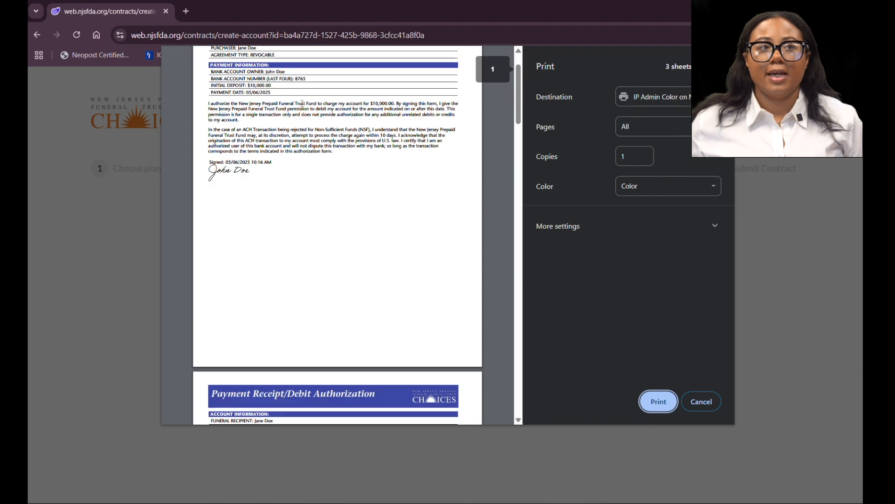
scroll(247, 79, "up", 1)
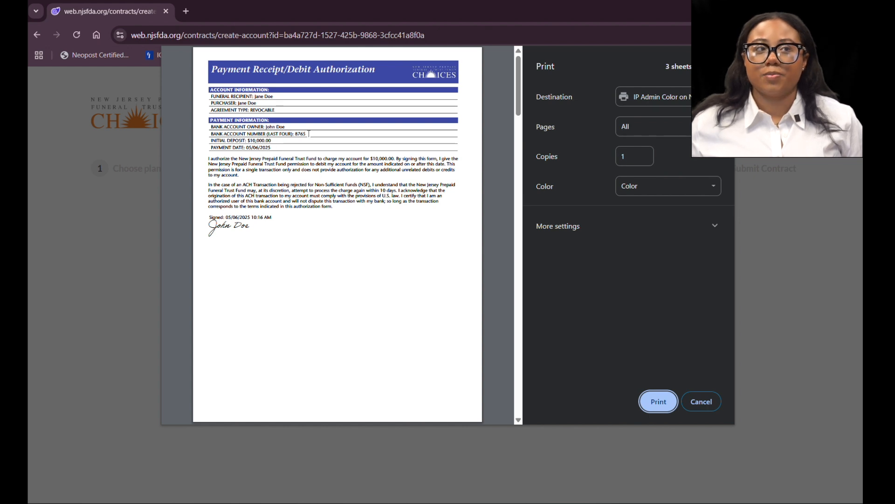
Step: Scroll through the print preview of the receipt, trust acceptance and agreement, print the documents and confirm they printed correctly
scroll(272, 238, "down", 2)
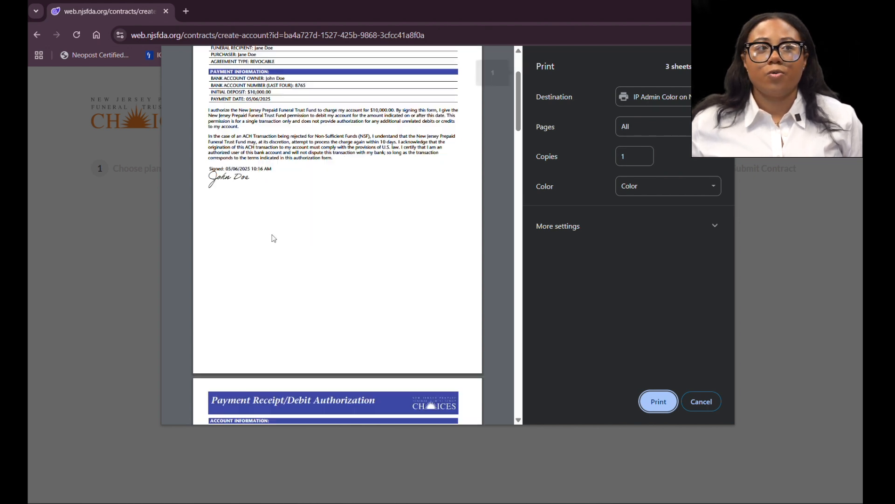
scroll(276, 229, "down", 7)
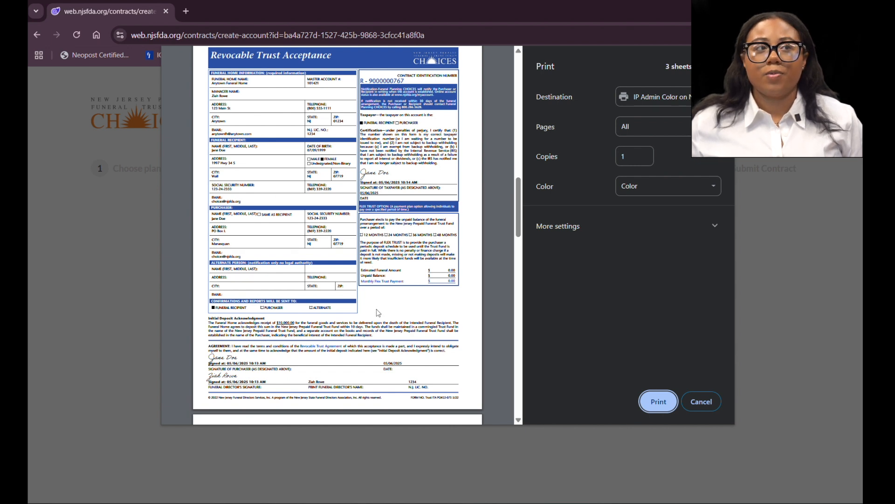
scroll(378, 313, "down", 6)
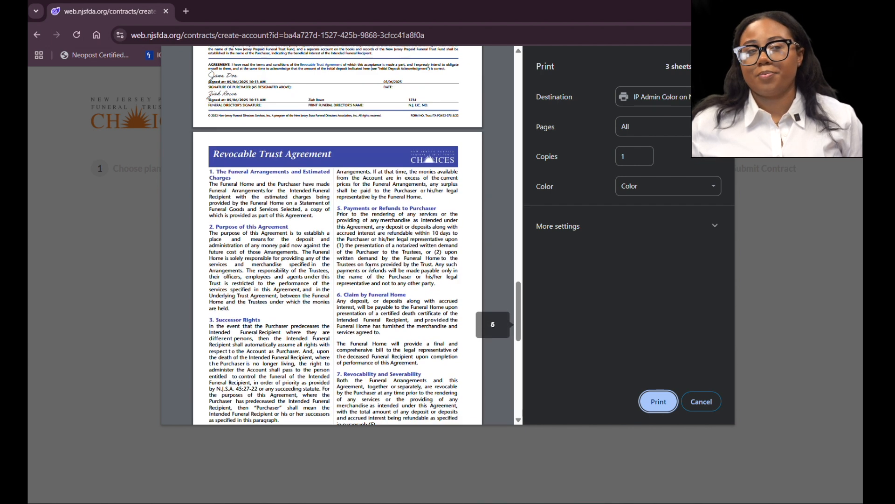
scroll(370, 266, "down", 10)
scroll(372, 270, "up", 4)
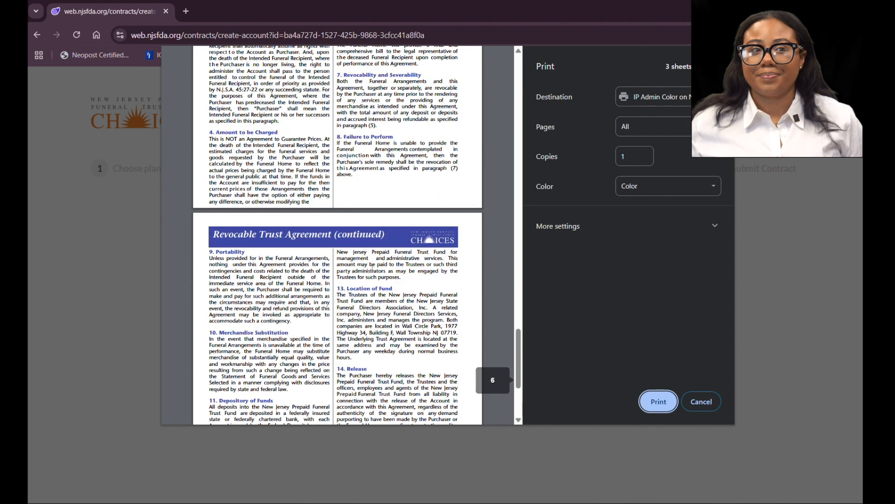
scroll(373, 269, "down", 4)
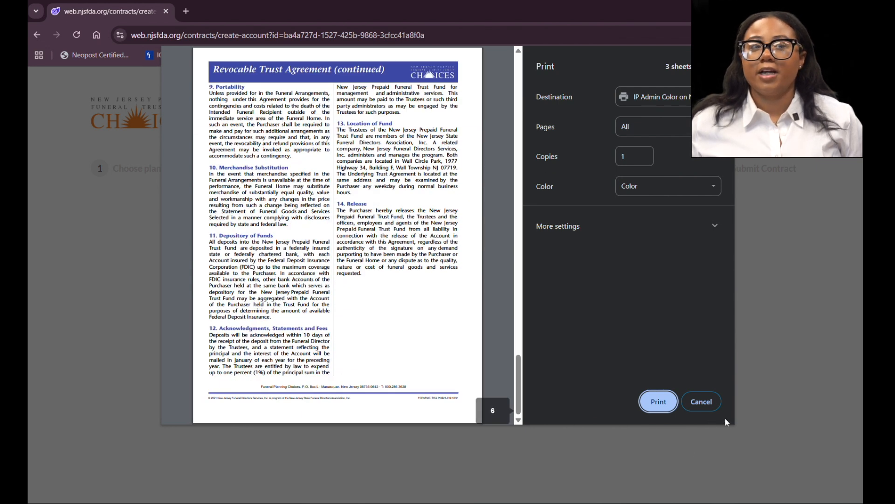
left_click(658, 402)
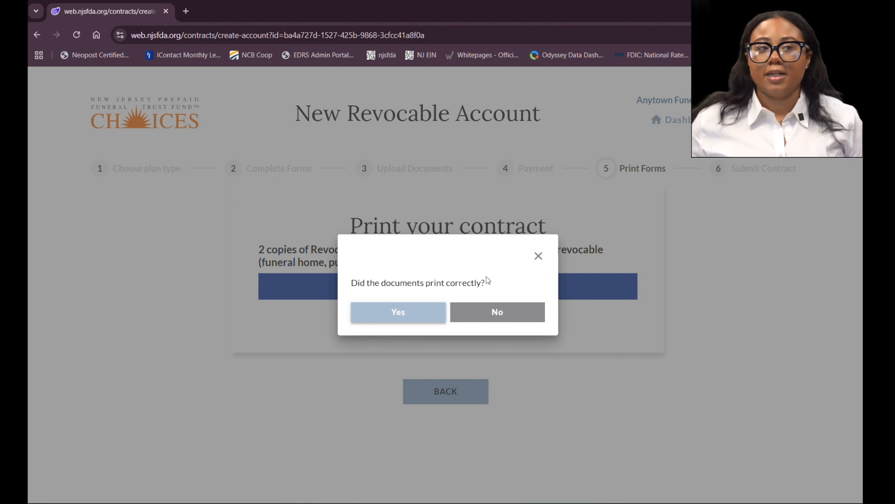
left_click(397, 319)
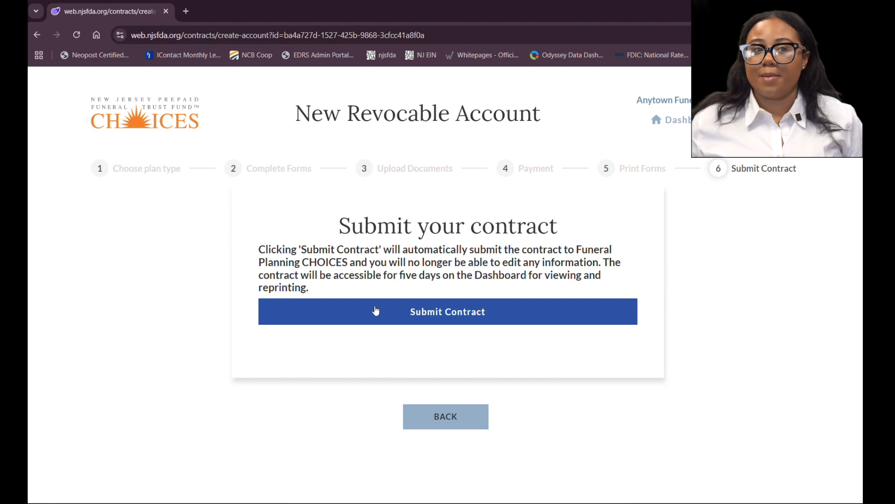
Step: Submit the contract and return to CHOICES
left_click(400, 312)
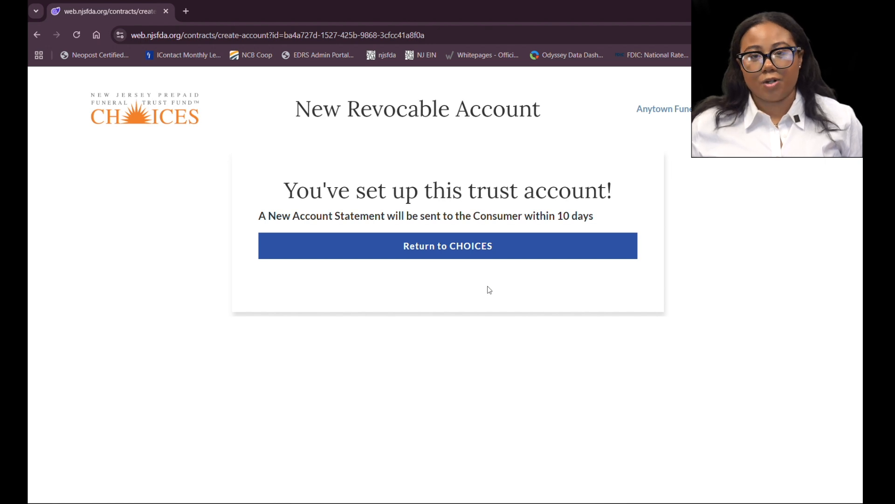
left_click(419, 251)
Step: Switch the account picklist to 101421 Anytown Funeral Home and open the New Account Dashboard
scroll(254, 239, "down", 4)
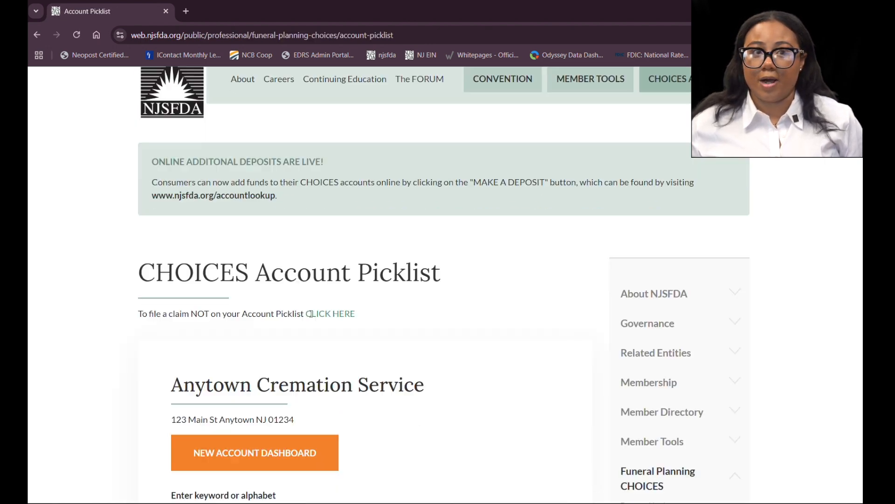
left_click(340, 451)
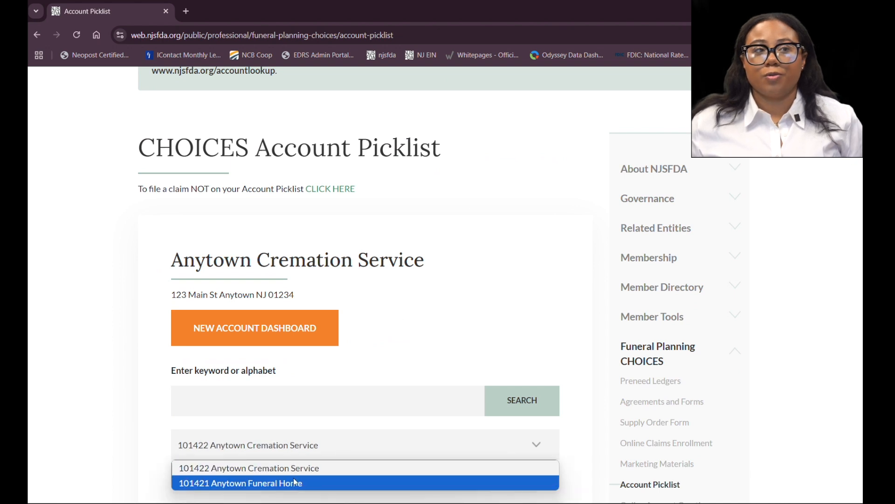
left_click(292, 481)
left_click(279, 318)
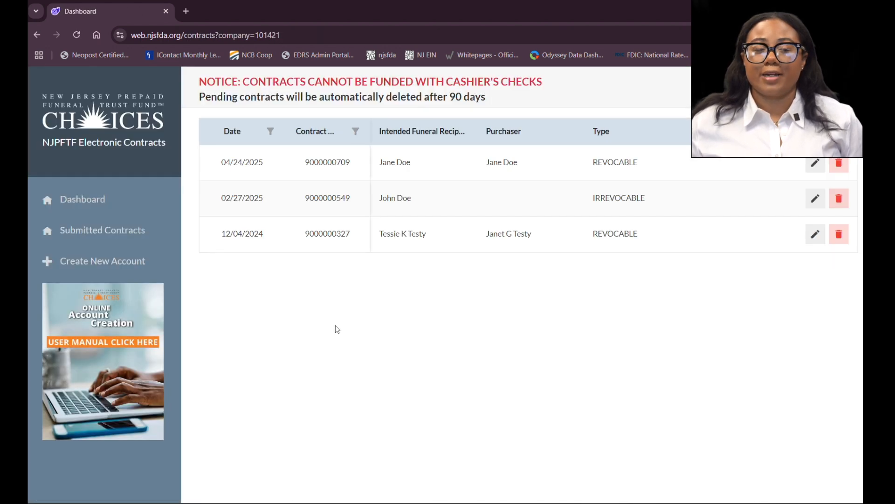
Step: Open the Submitted Contracts list to view the newly submitted contract
left_click(115, 230)
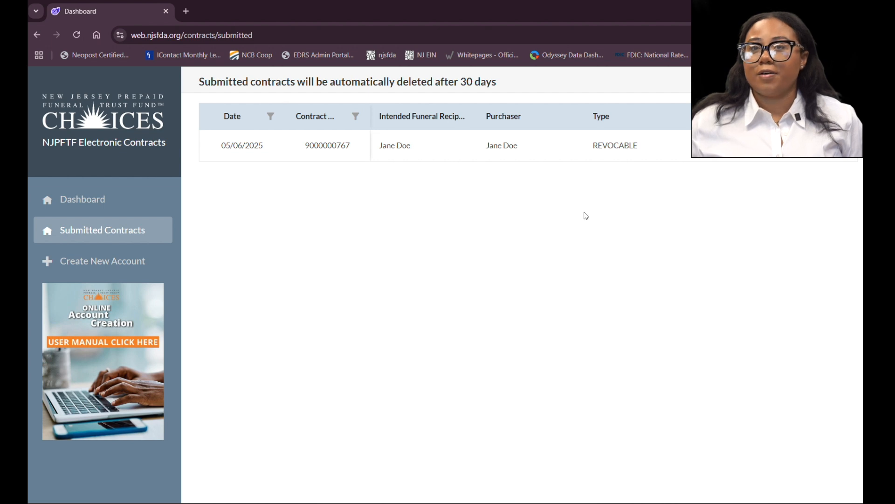
key("ctrl+p")
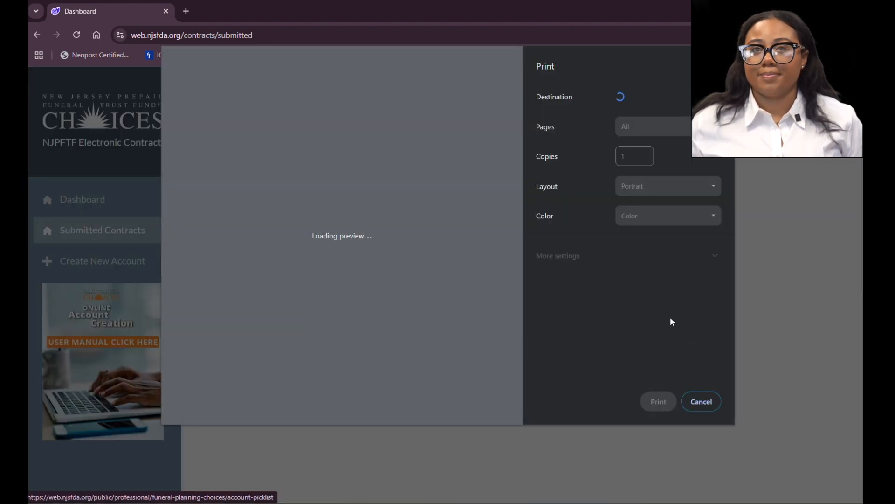
key("Escape")
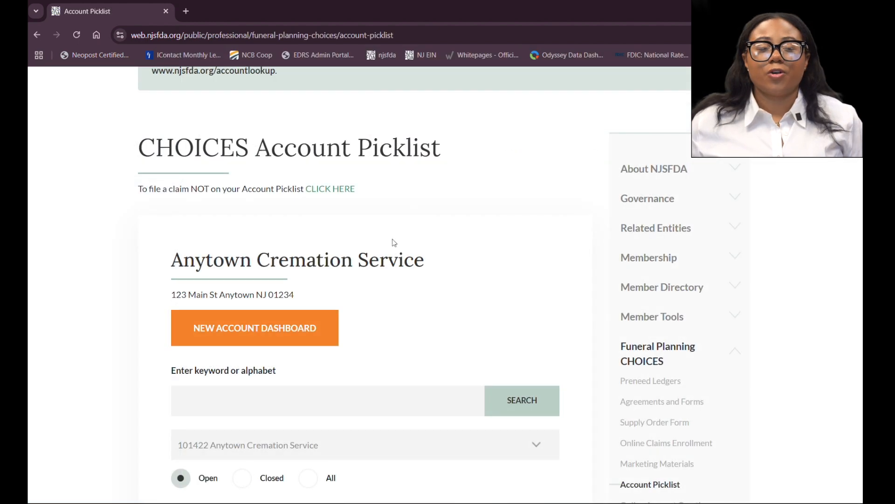
scroll(396, 282, "down", 3)
scroll(396, 277, "up", 3)
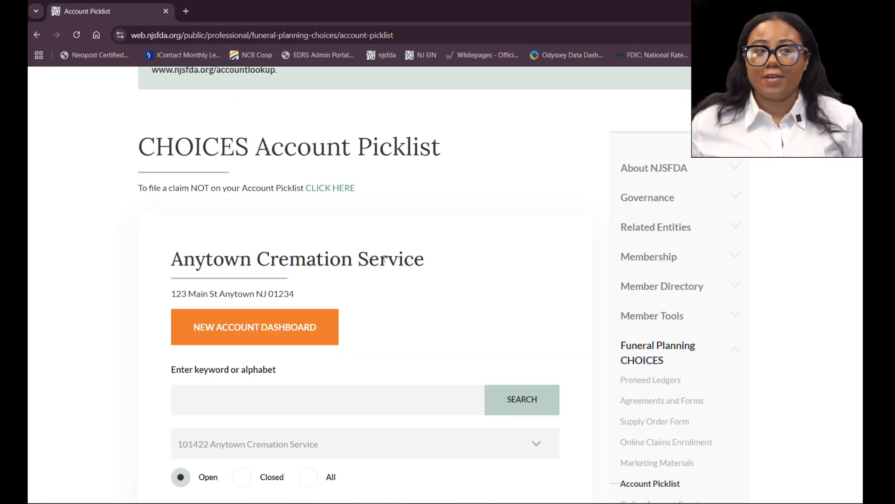
scroll(387, 264, "down", 2)
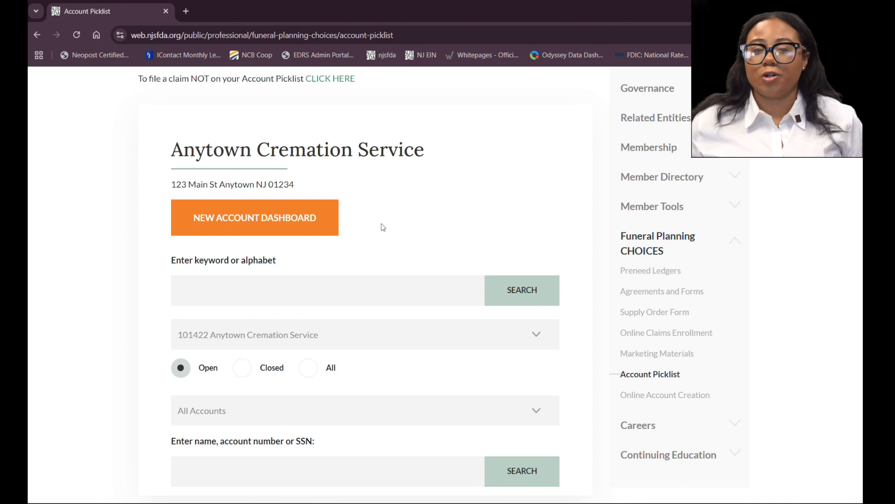